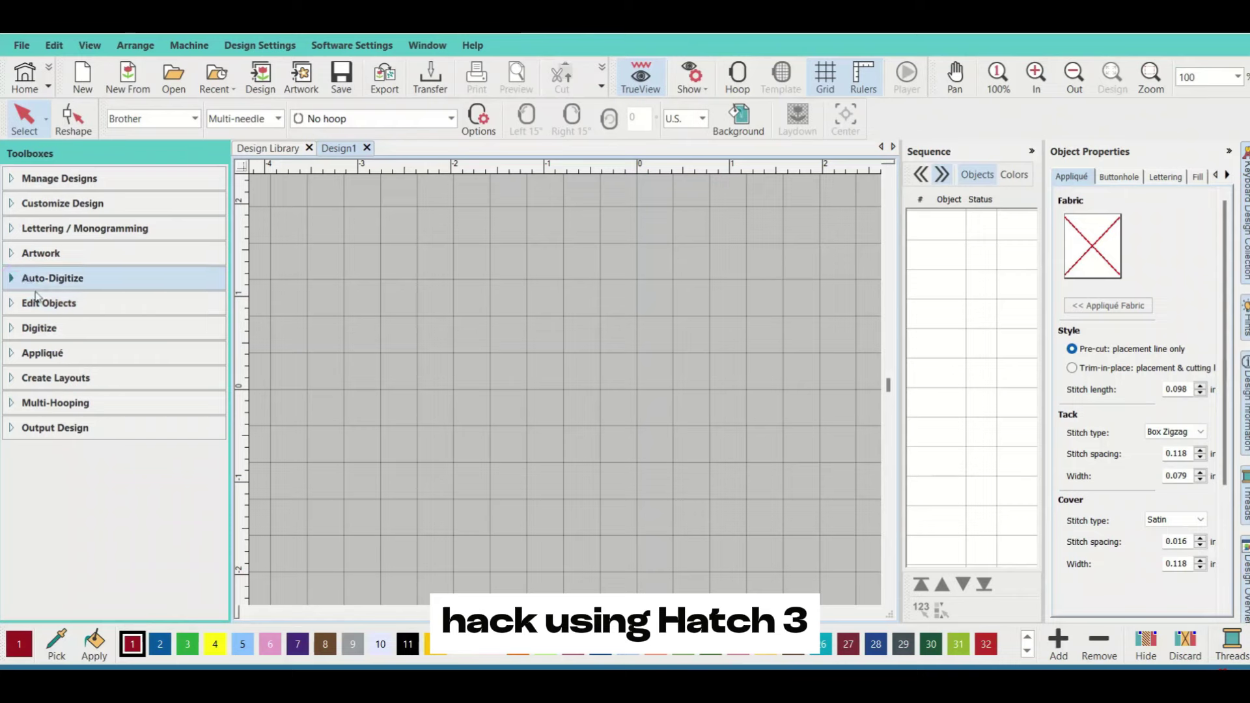
Step: Insert the leprechaun hat image into the design as artwork
click(8, 285)
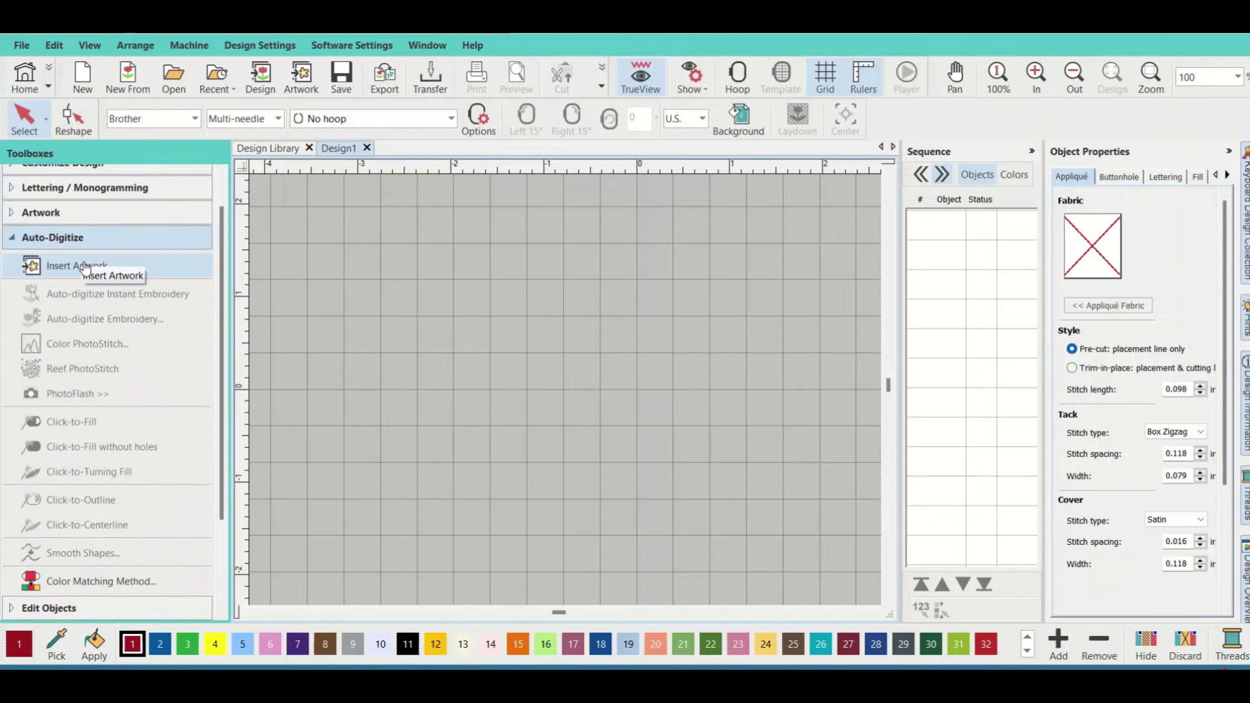
click(91, 260)
drag(449, 166, 463, 335)
click(417, 338)
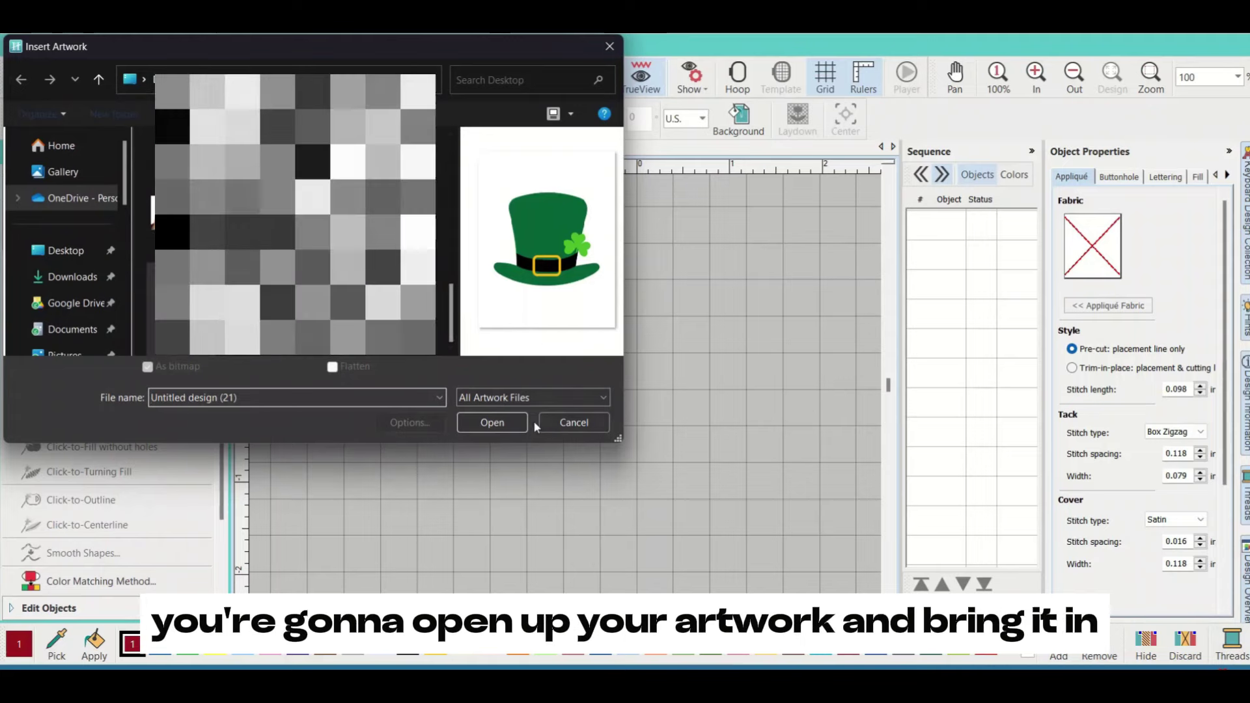
click(514, 425)
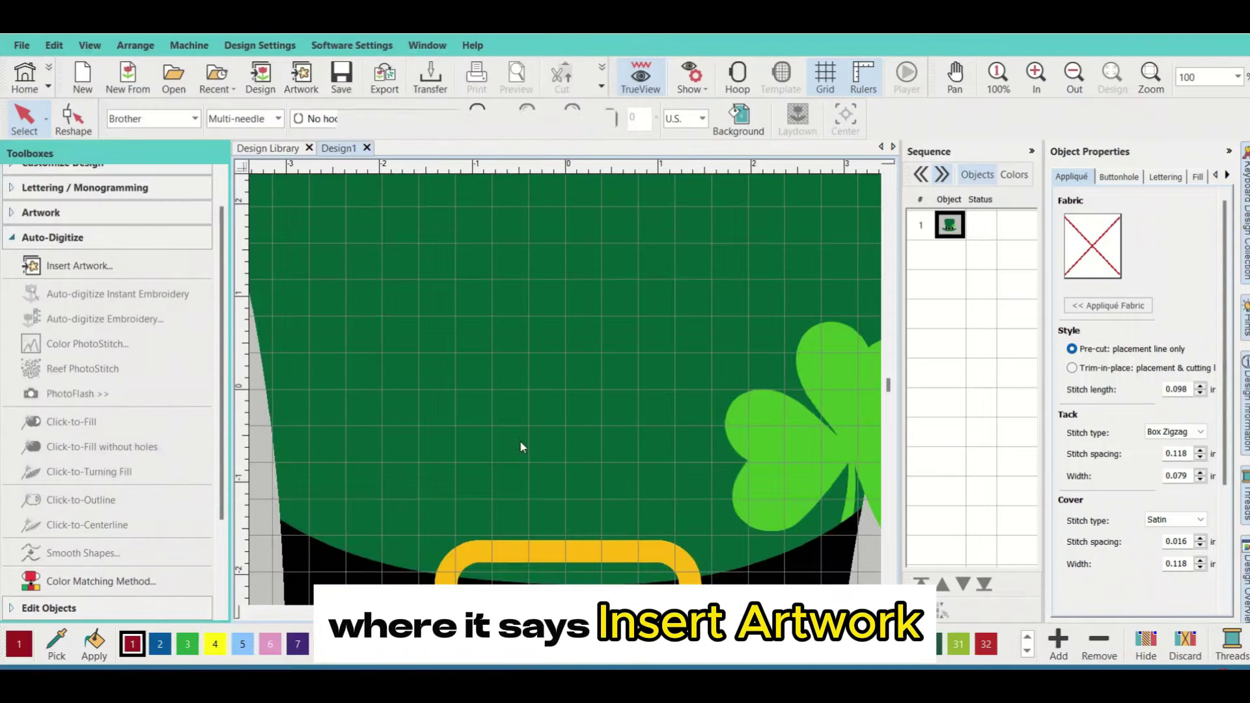
Step: Resize the hat artwork to 6 inches wide and start auto-digitizing it
click(1031, 151)
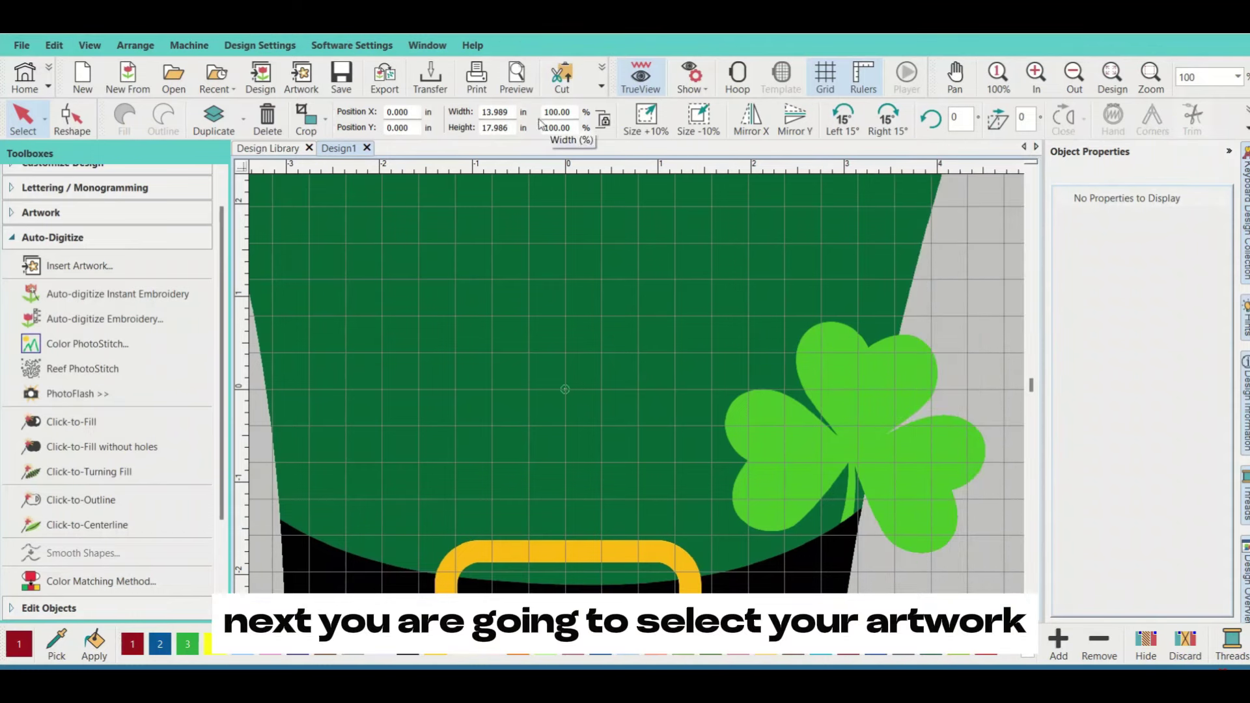
double_click(495, 112)
text(6)
key(Return)
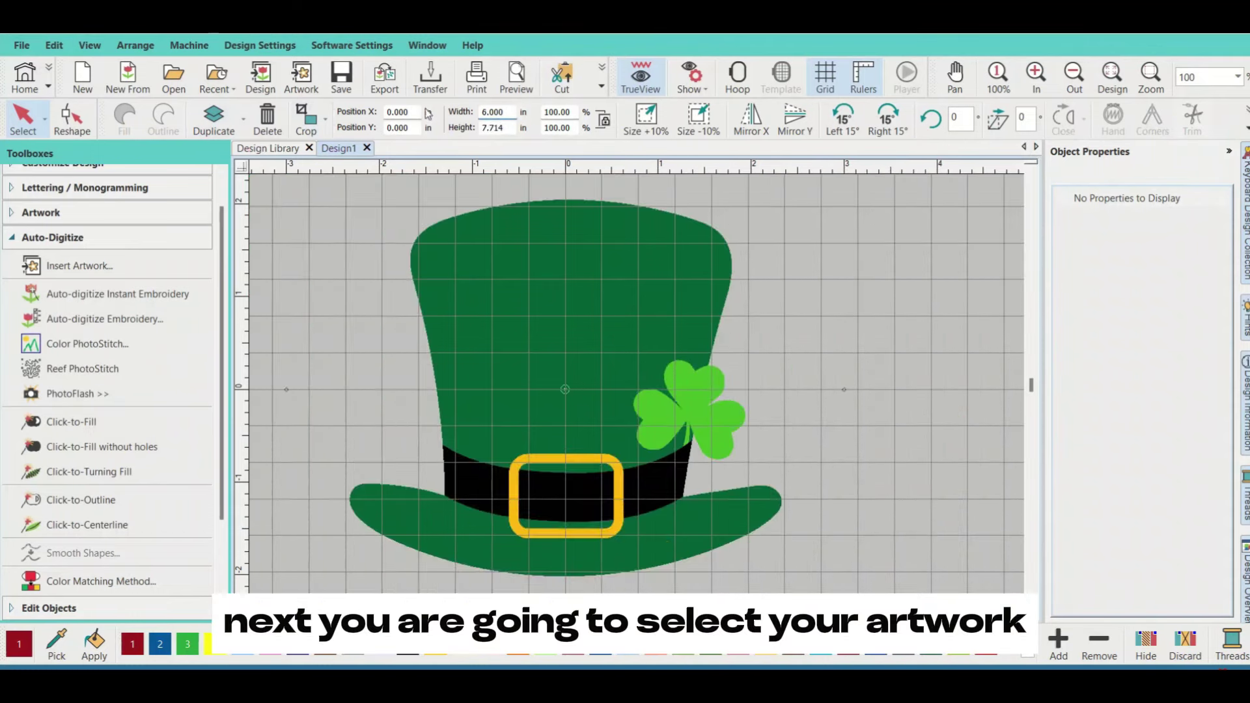
click(1073, 75)
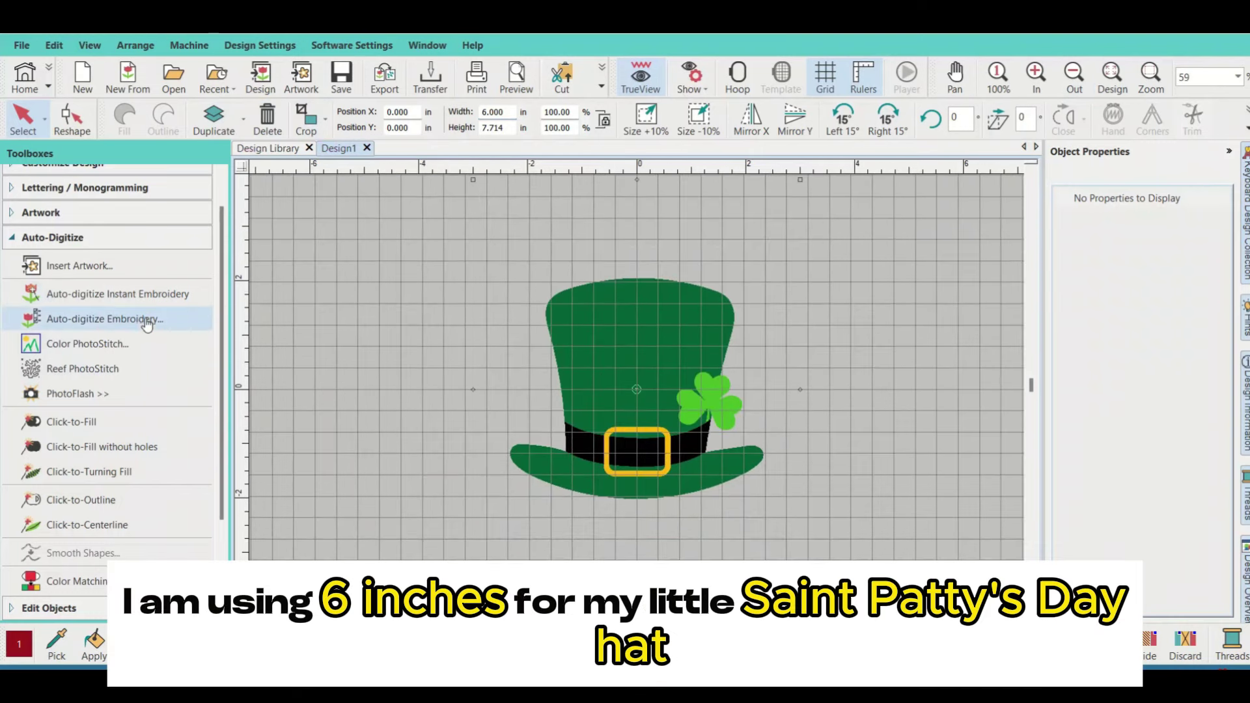
click(65, 320)
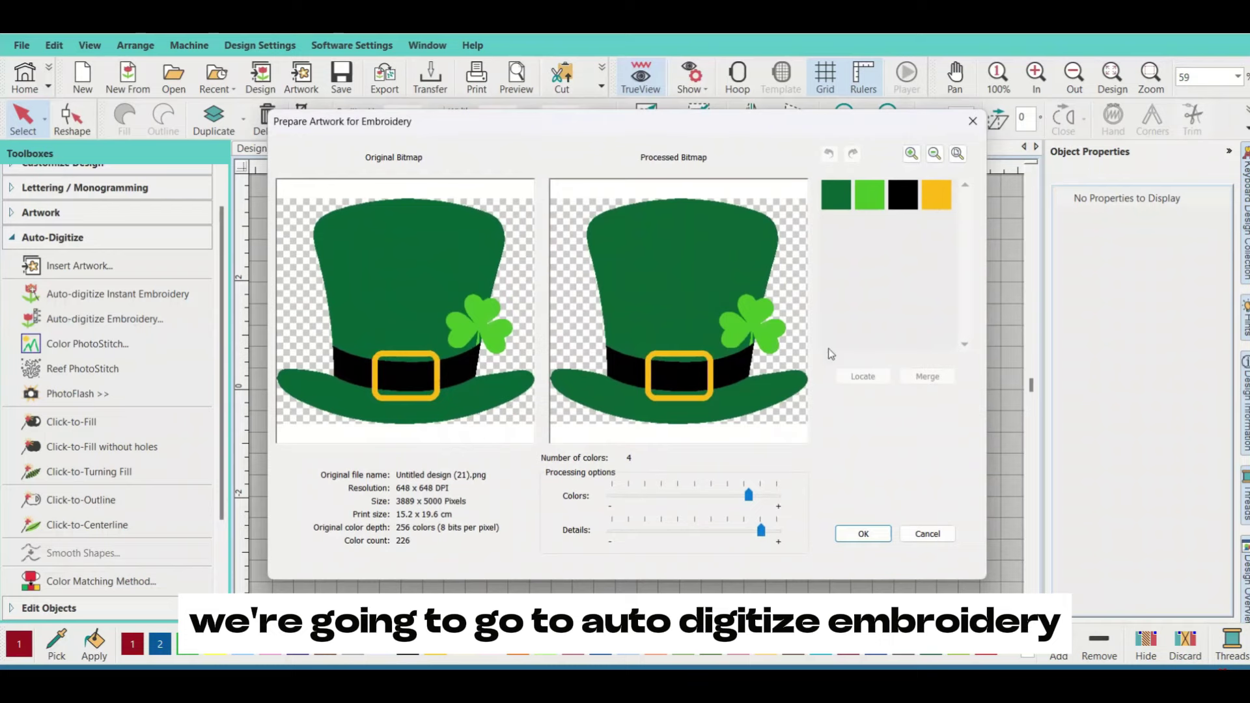
Step: Accept the four-colour artwork, switch the black colour from Details to Fill, and confirm auto-digitizing
click(846, 535)
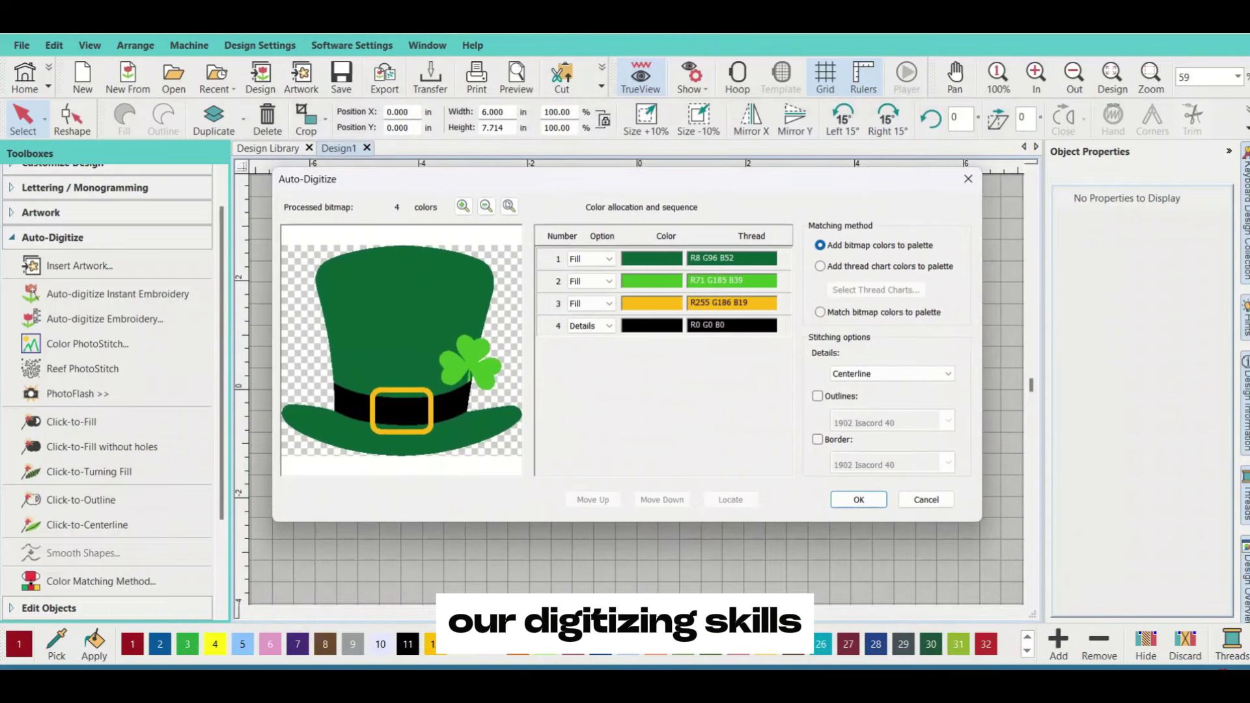
click(610, 334)
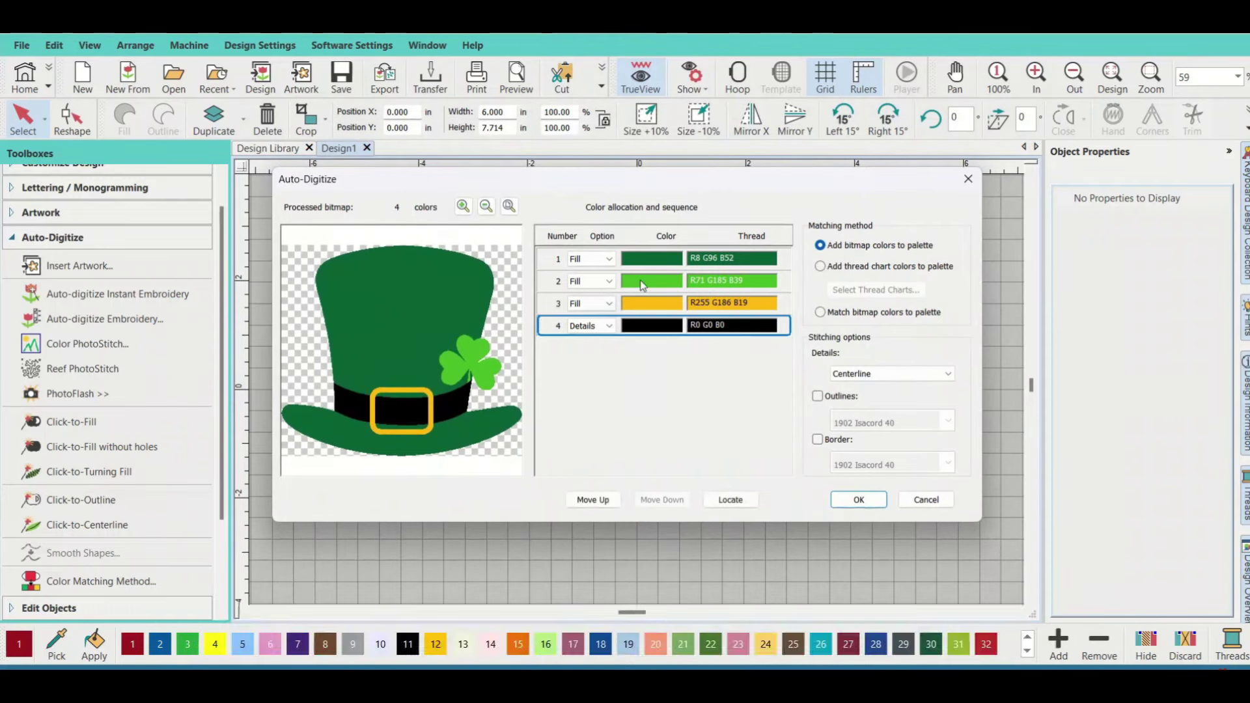
click(608, 325)
click(576, 339)
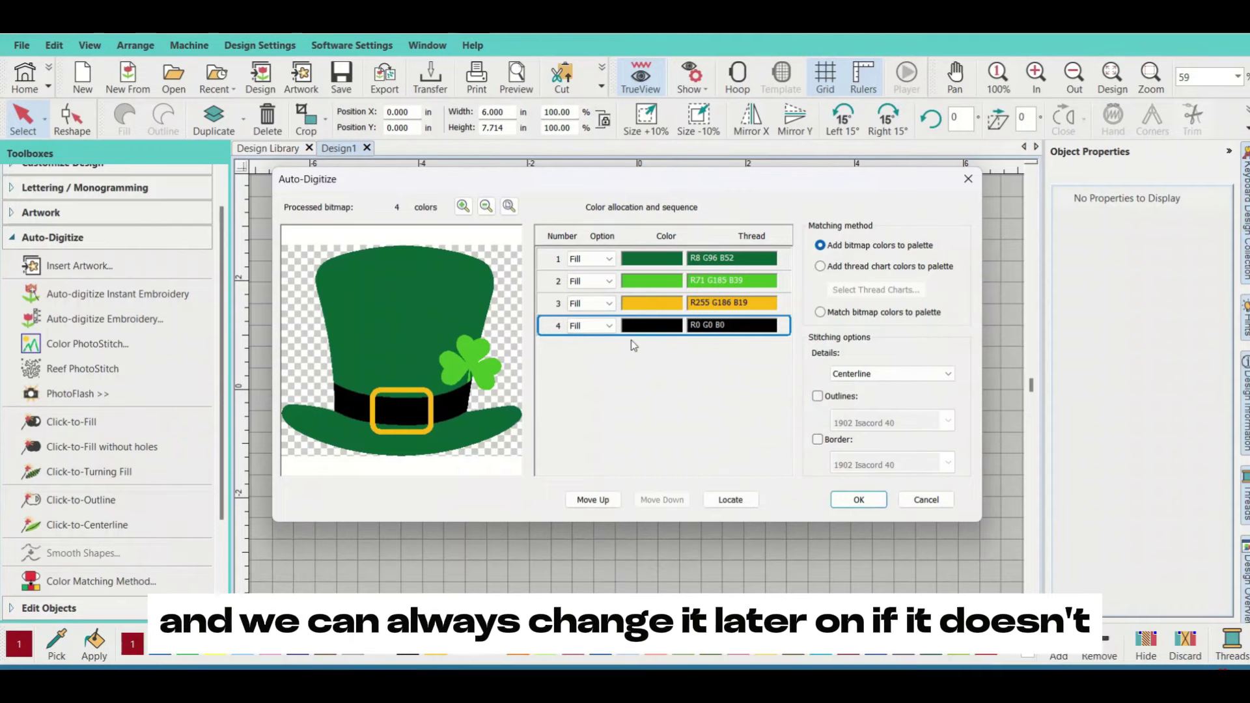
click(860, 502)
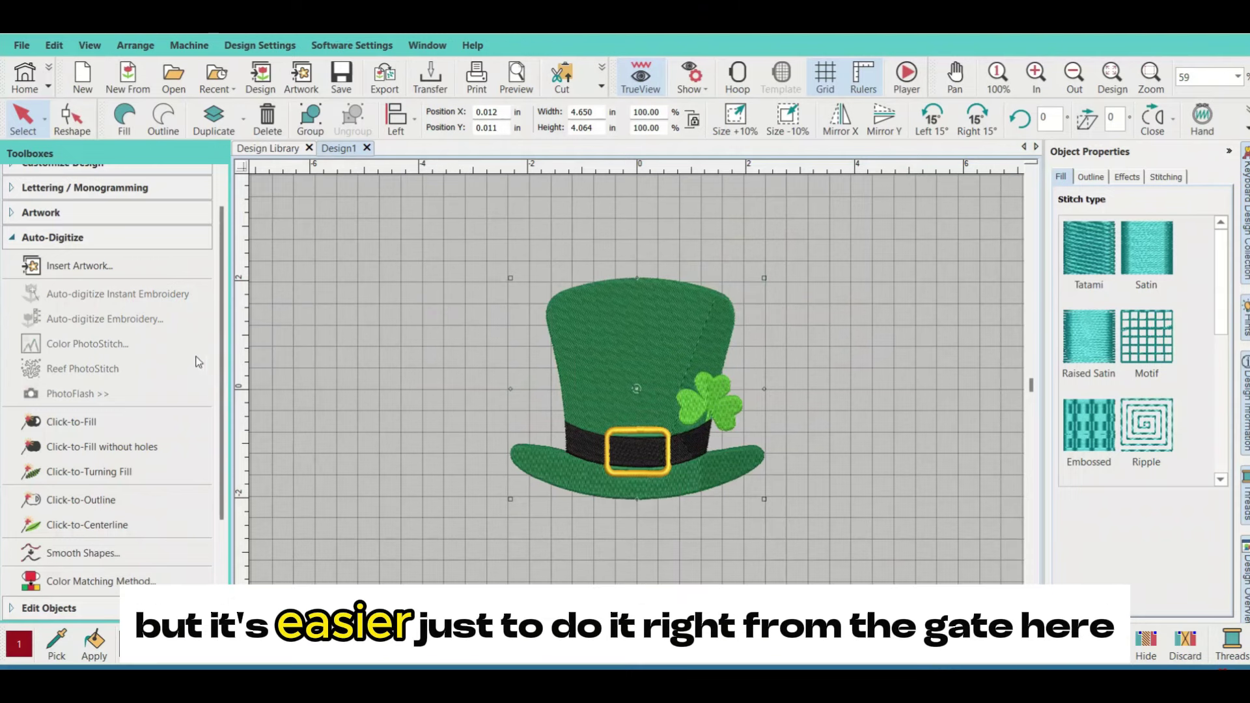
Step: Delete the background clip art object (item 1) from the object sequence list
click(9, 237)
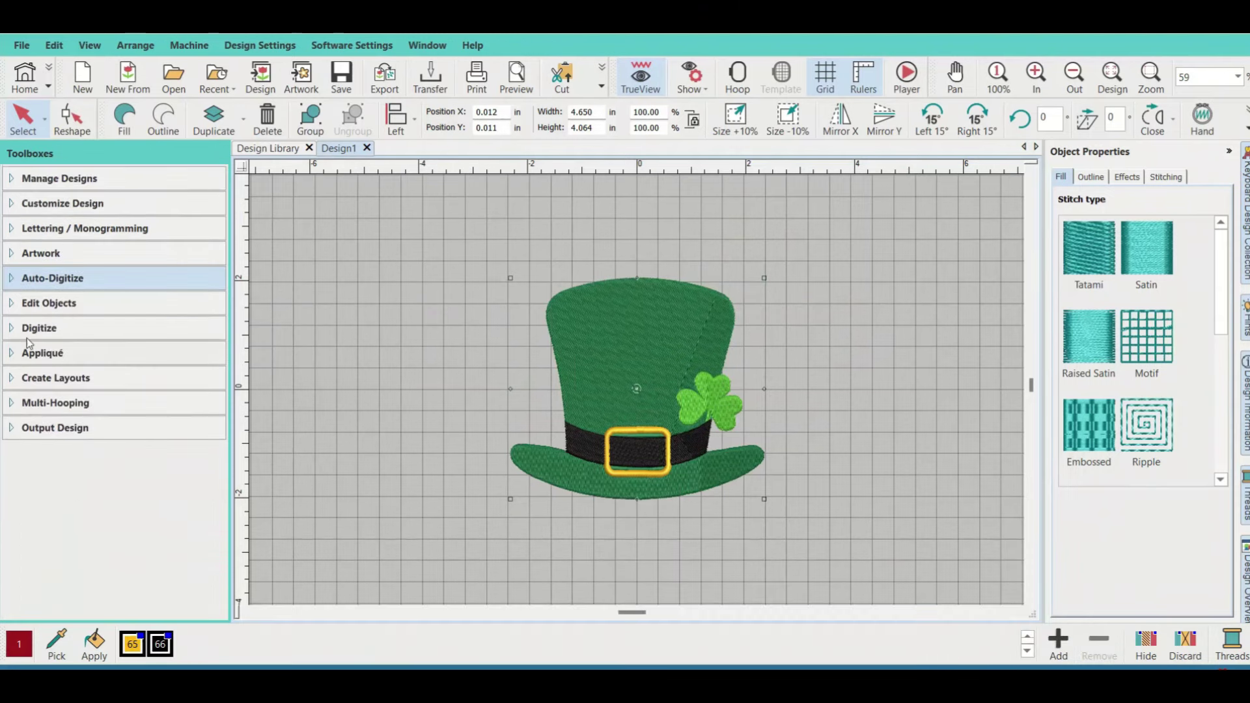
click(13, 303)
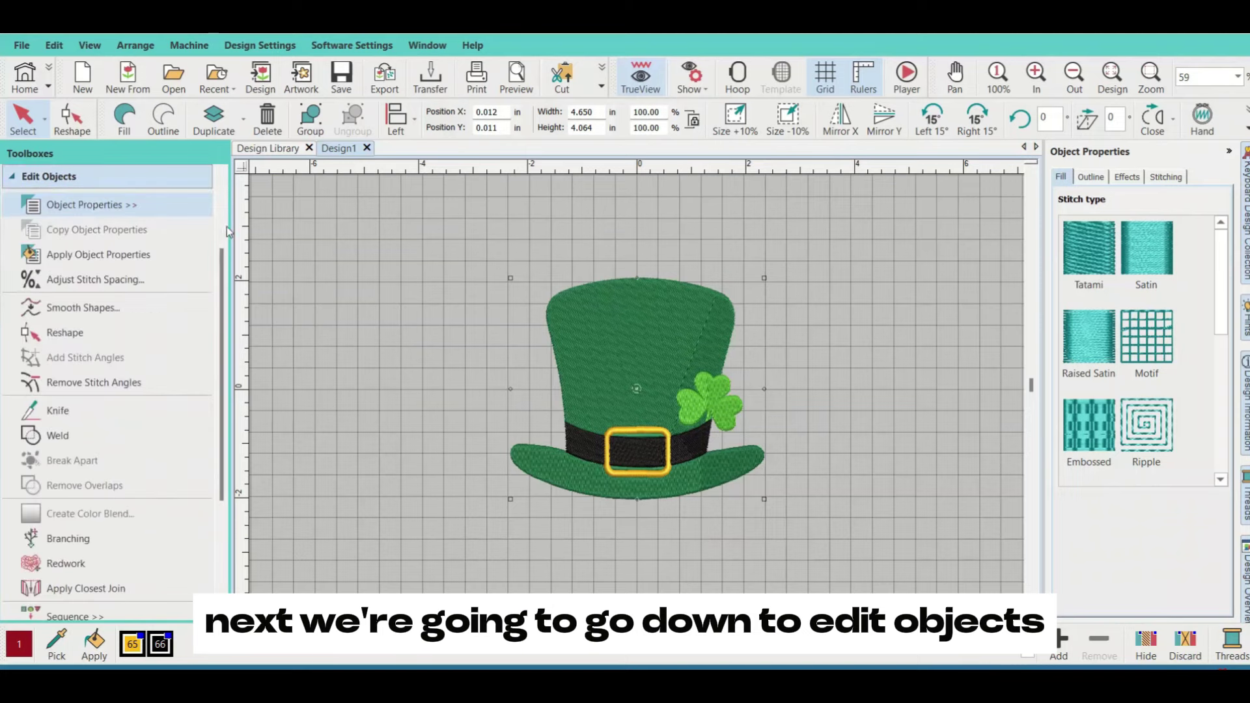
drag(224, 264, 222, 401)
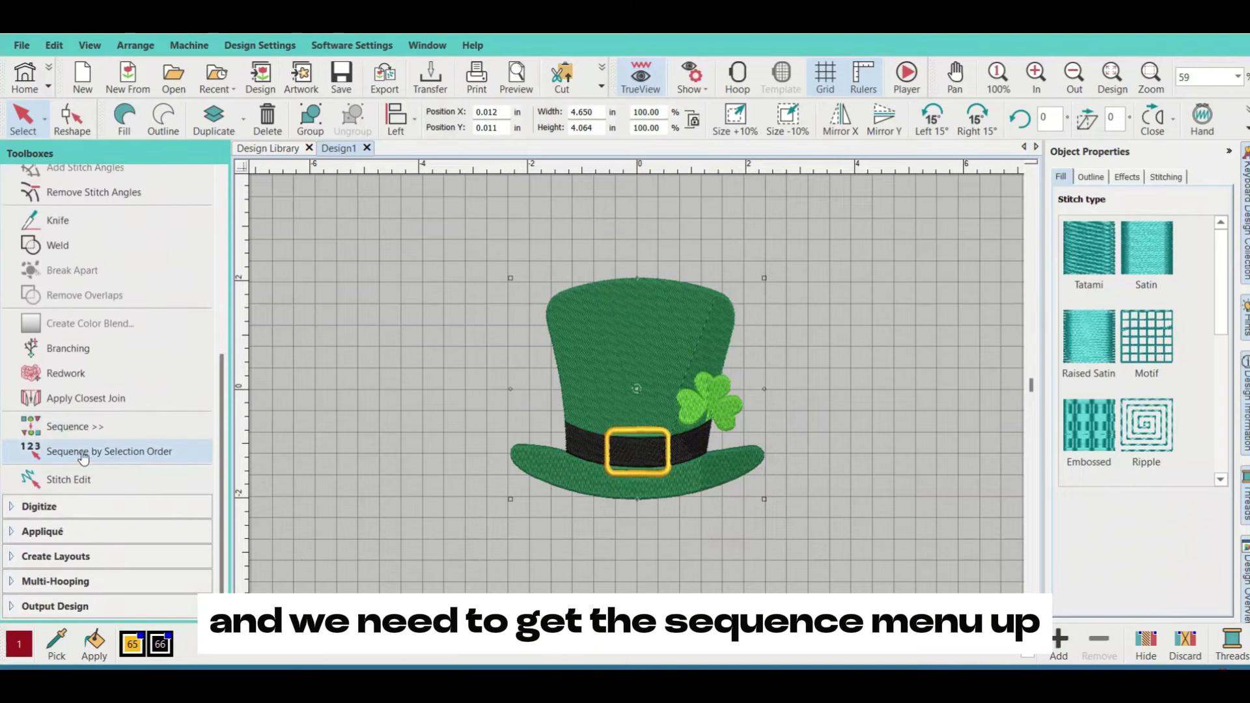
click(77, 426)
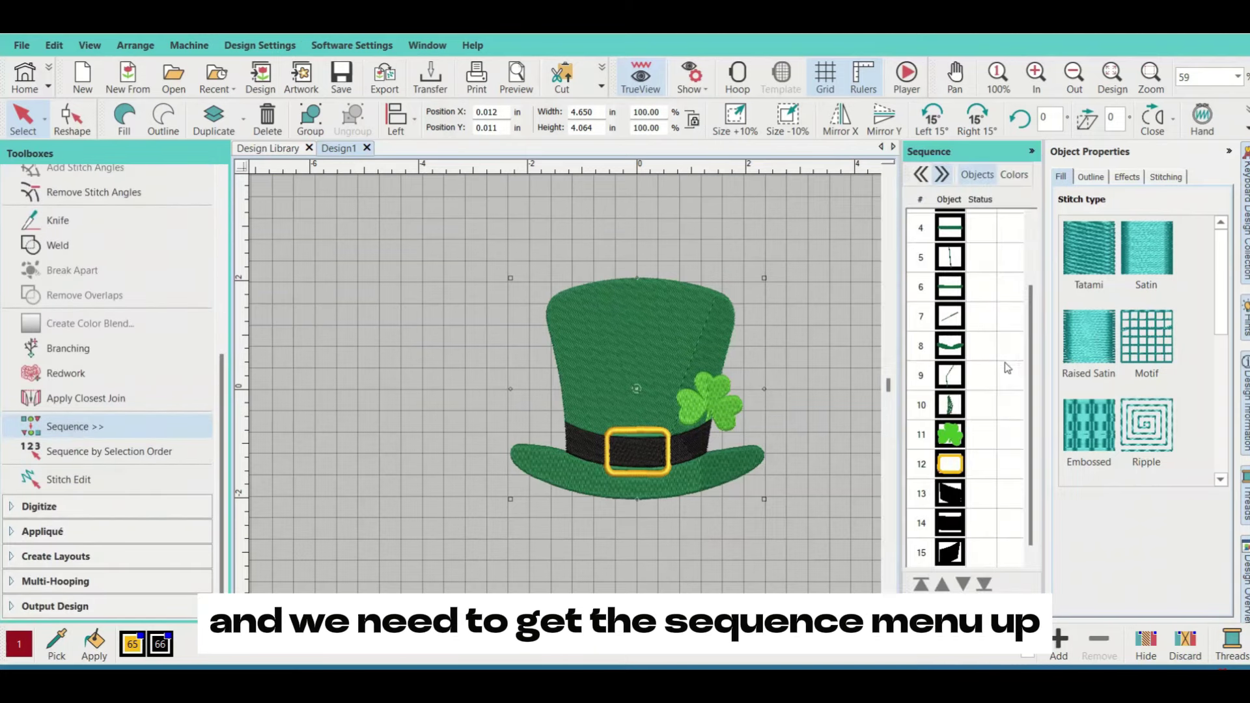
drag(1030, 368, 1029, 306)
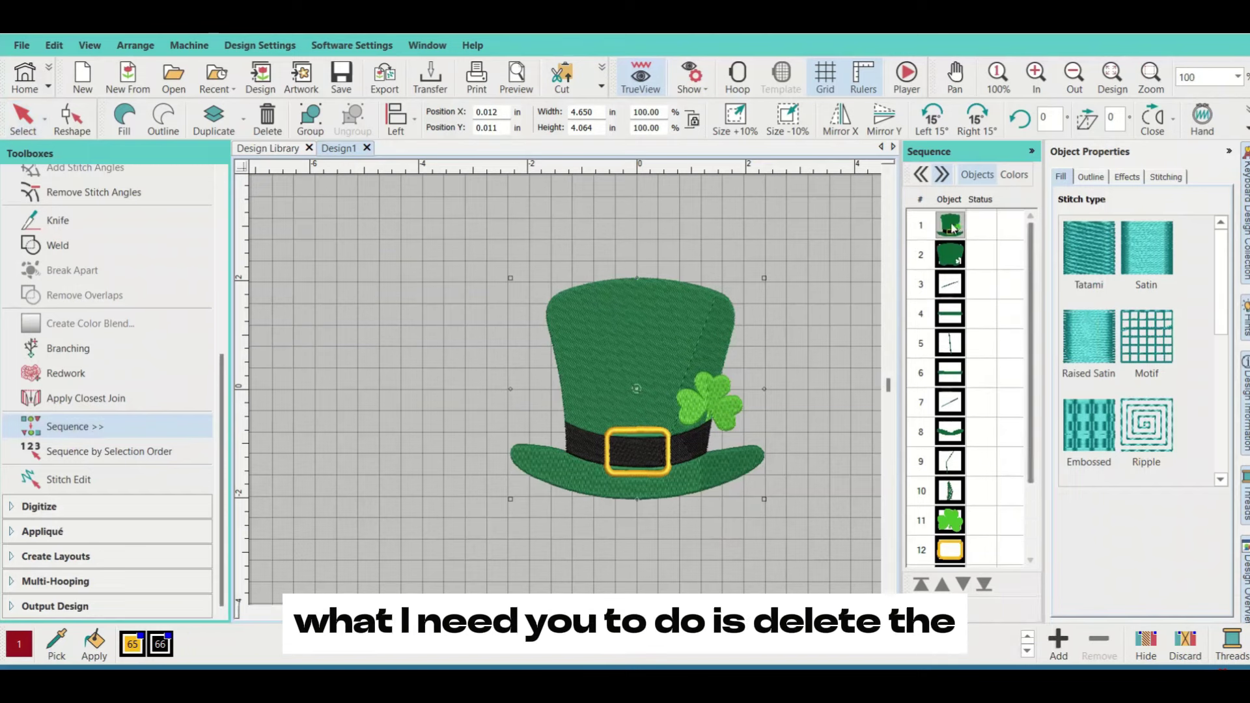
click(944, 228)
key(Delete)
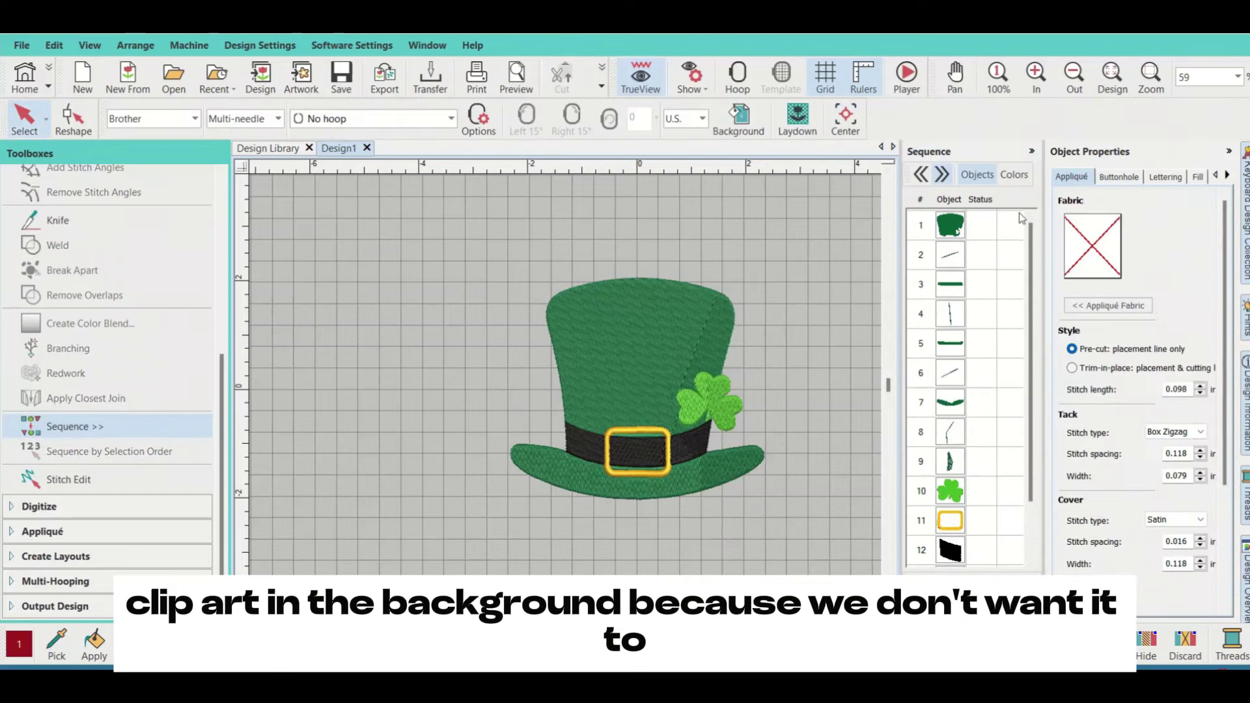
Step: Zoom in so the hat fills the view and show the Digitize toolbox
click(1035, 77)
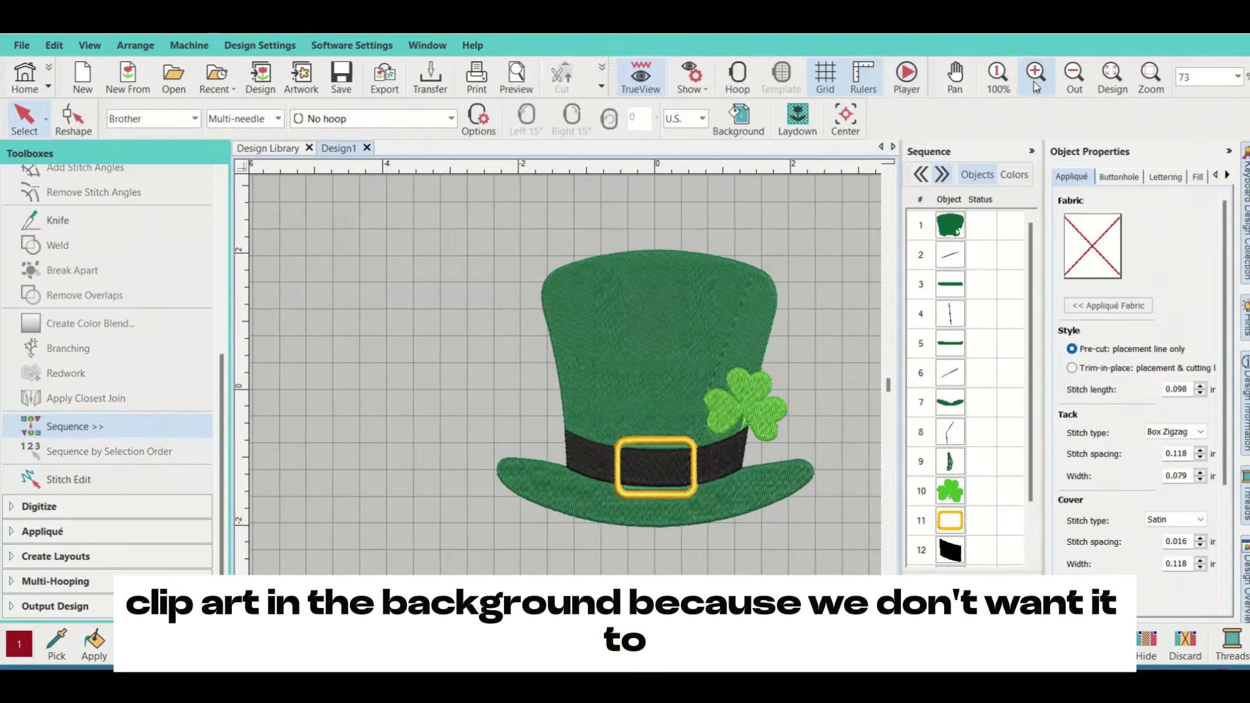
click(1111, 77)
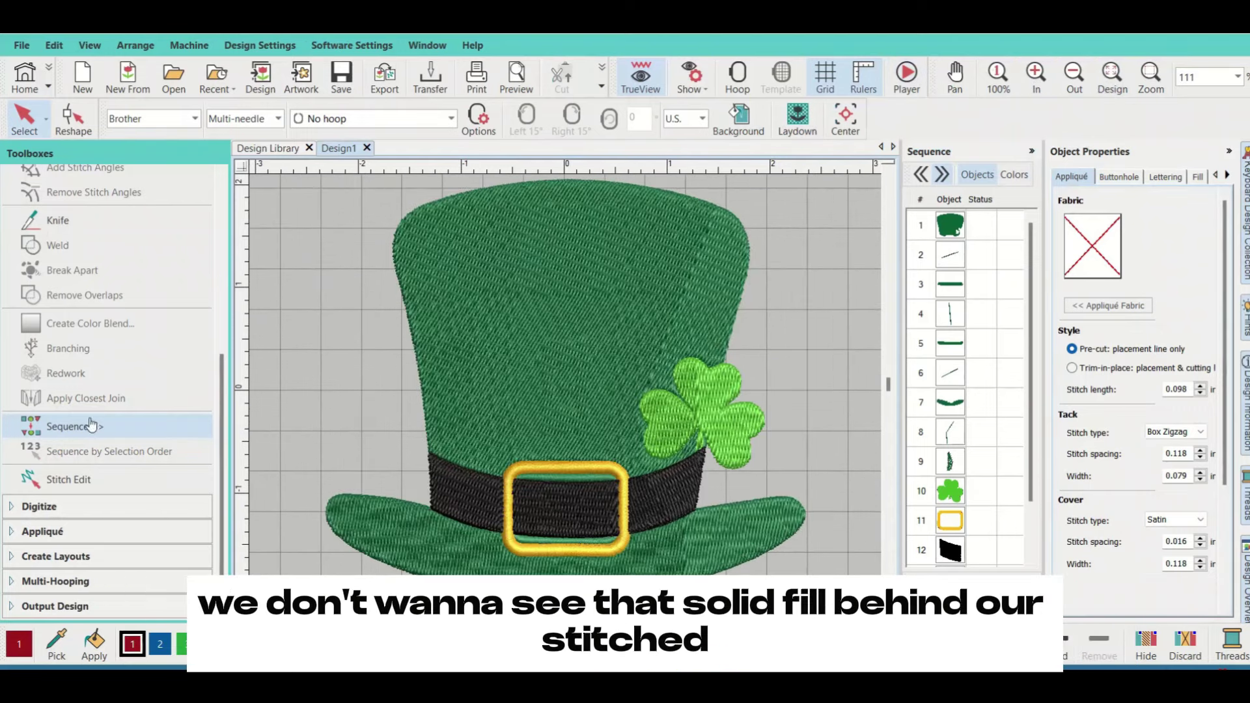
drag(222, 408, 223, 231)
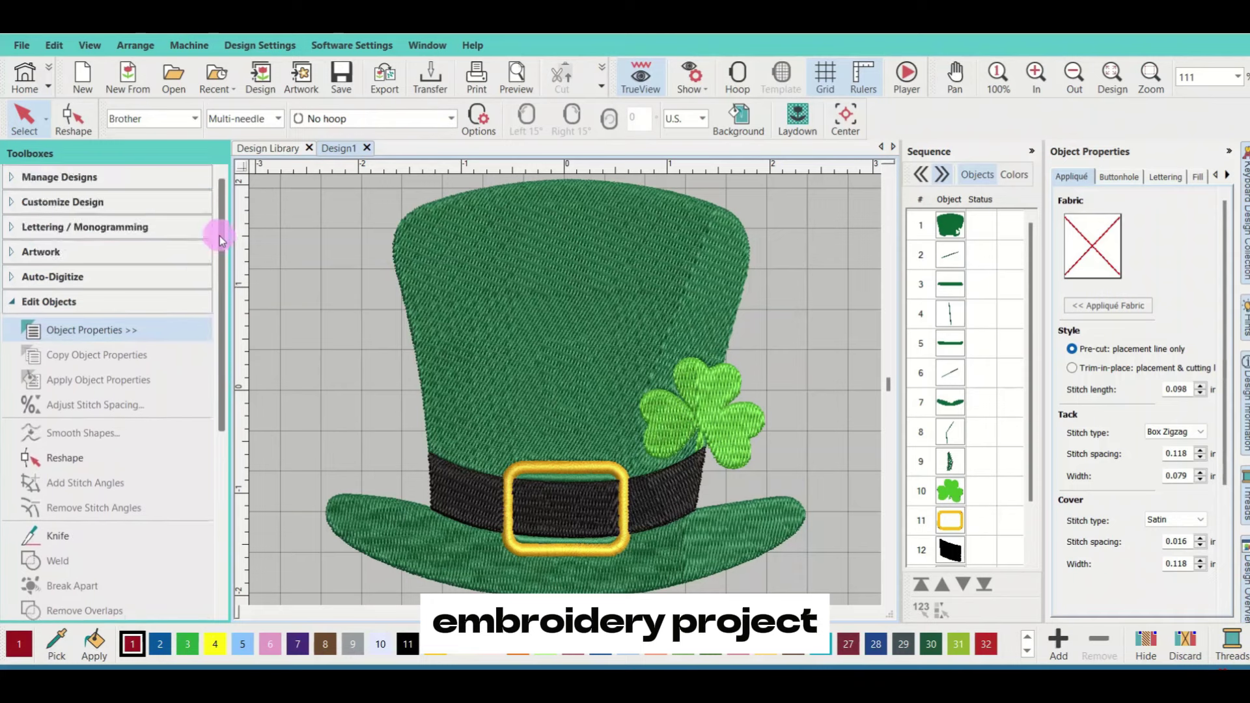
click(42, 300)
click(37, 329)
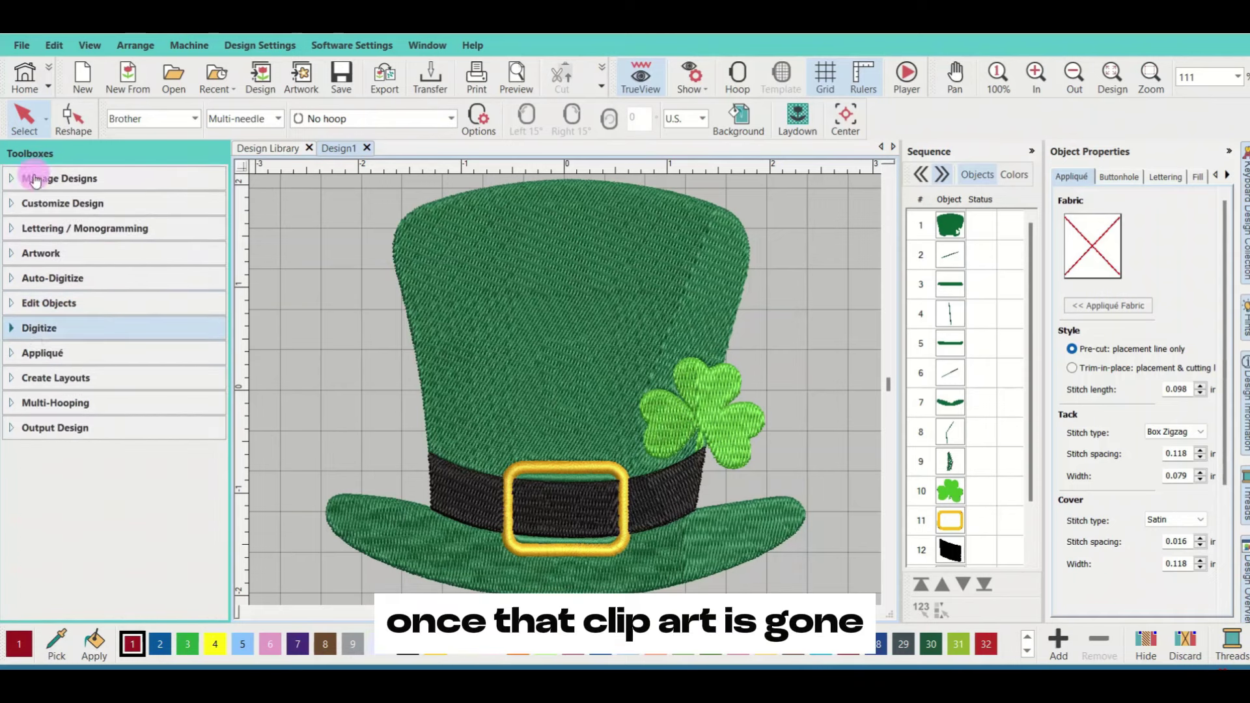
Step: Select the hat crown and retype its Tatami fill spacing from 0.016 to 0.047 in
mouse_move(223, 330)
mouse_down()
mouse_move(223, 393)
mouse_move(227, 259)
mouse_up()
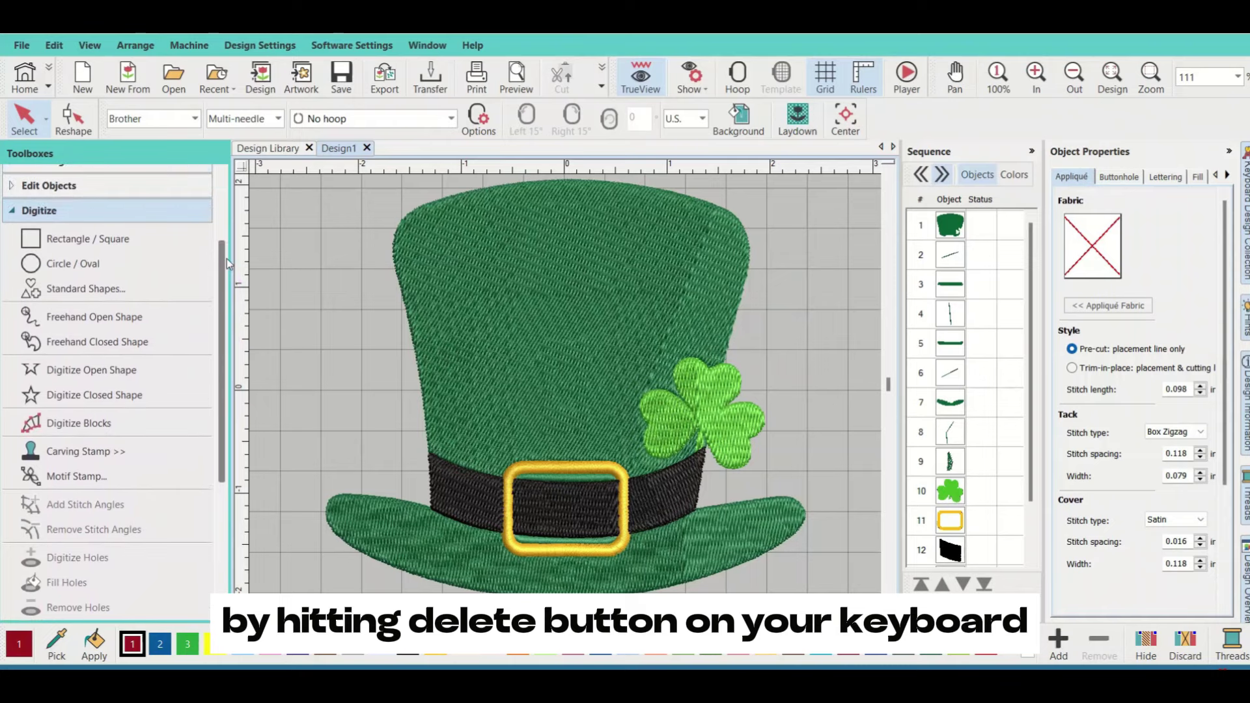
click(1030, 152)
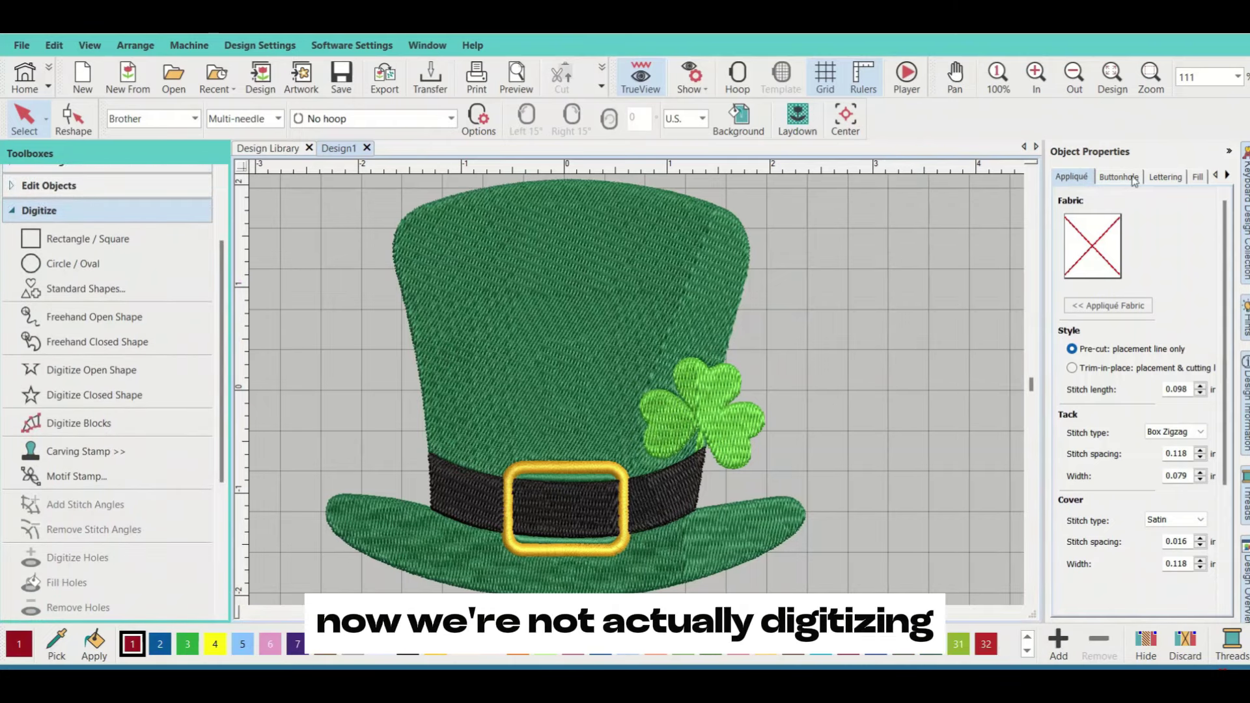
click(1226, 153)
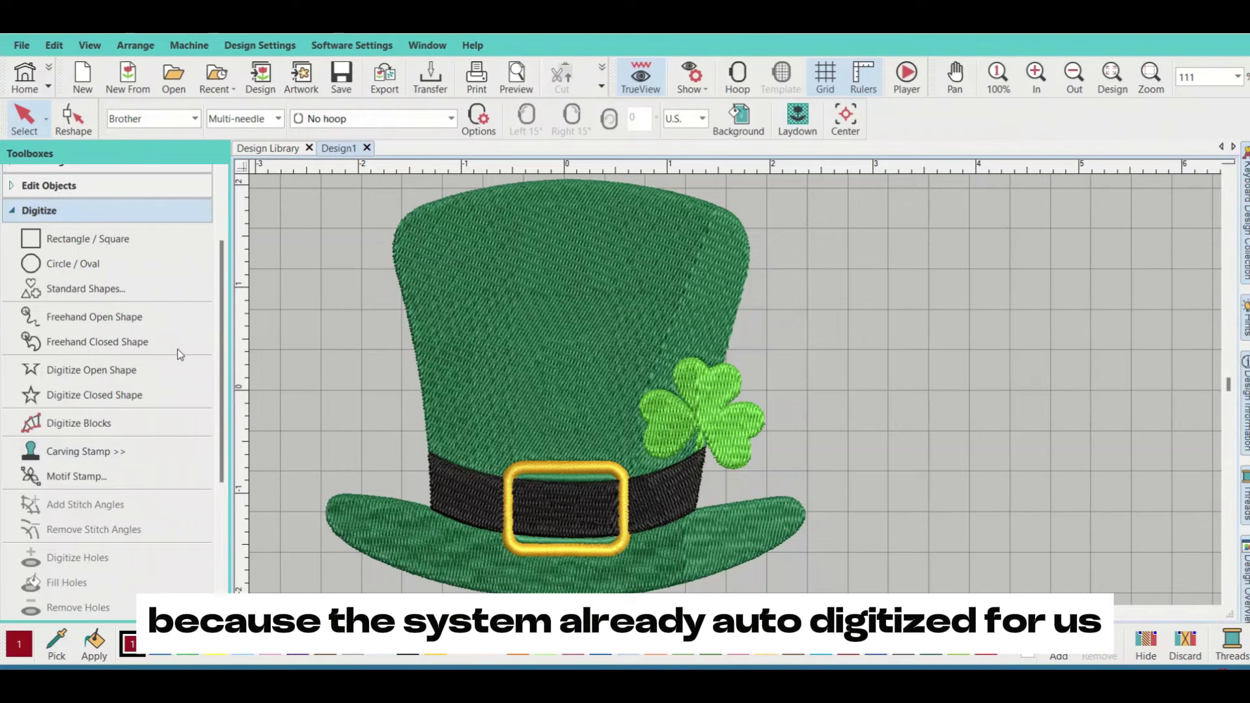
click(526, 318)
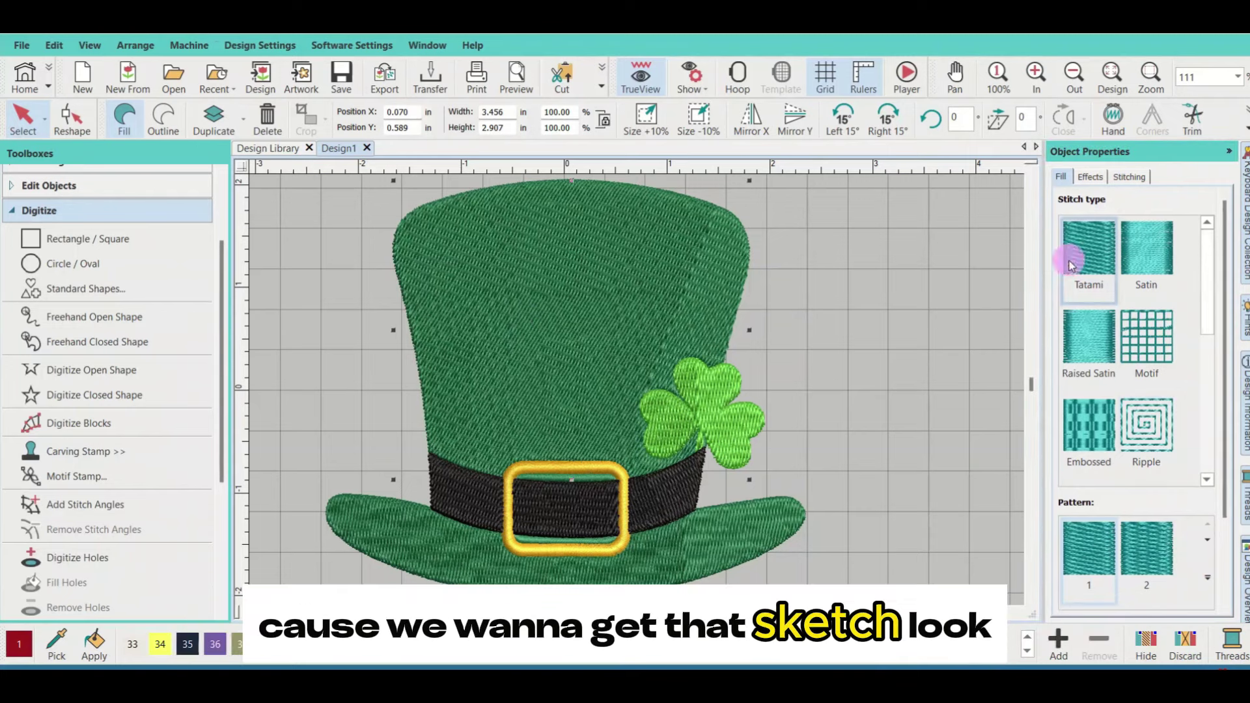
drag(1204, 277, 1205, 439)
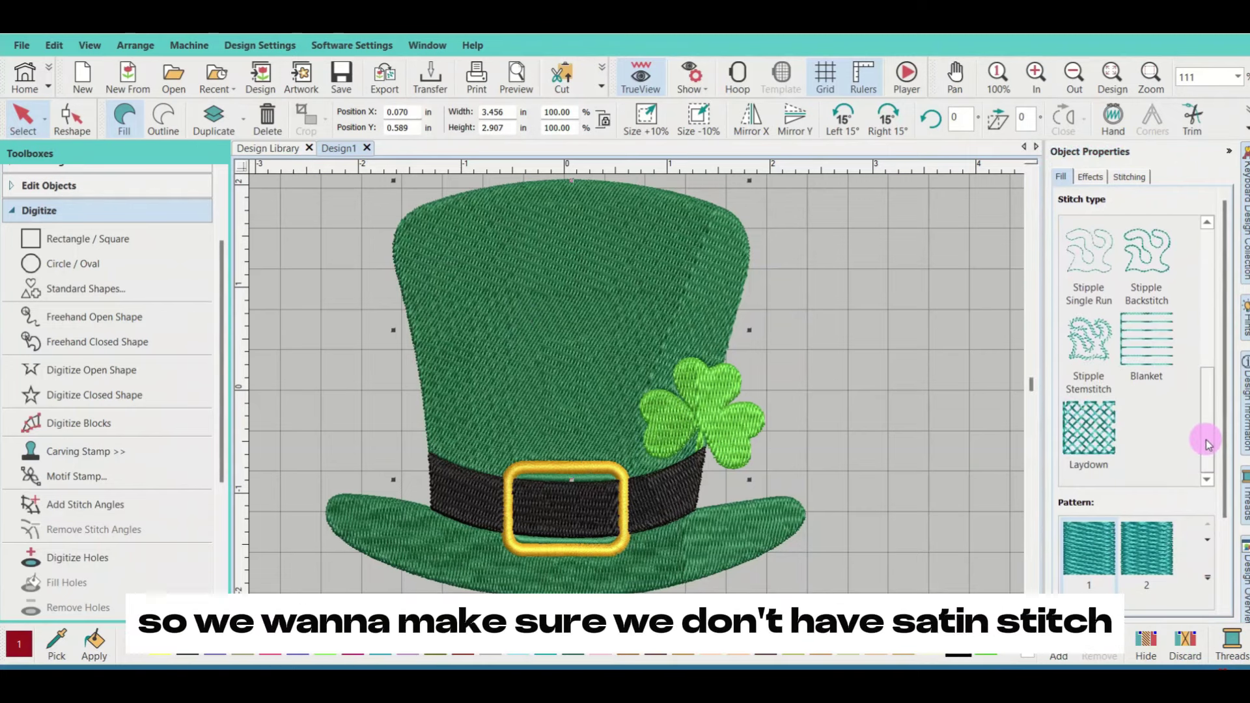
scroll(1218, 566, down, 3)
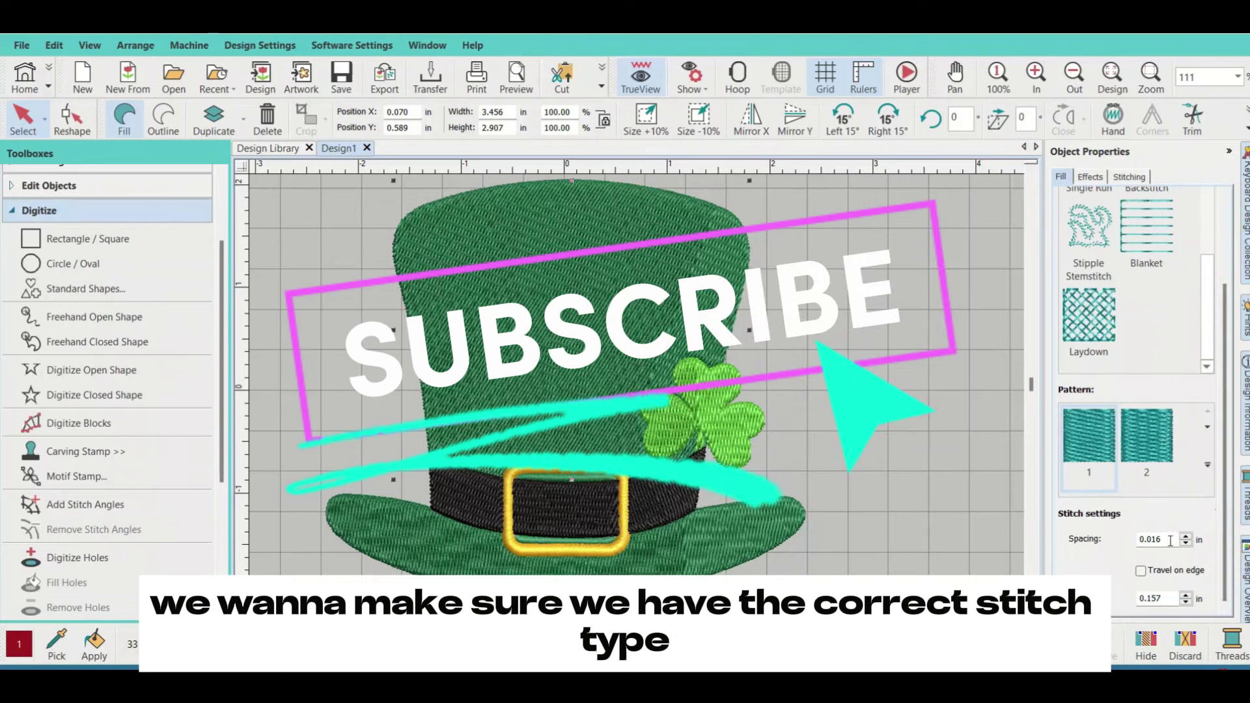
drag(1163, 544, 1116, 547)
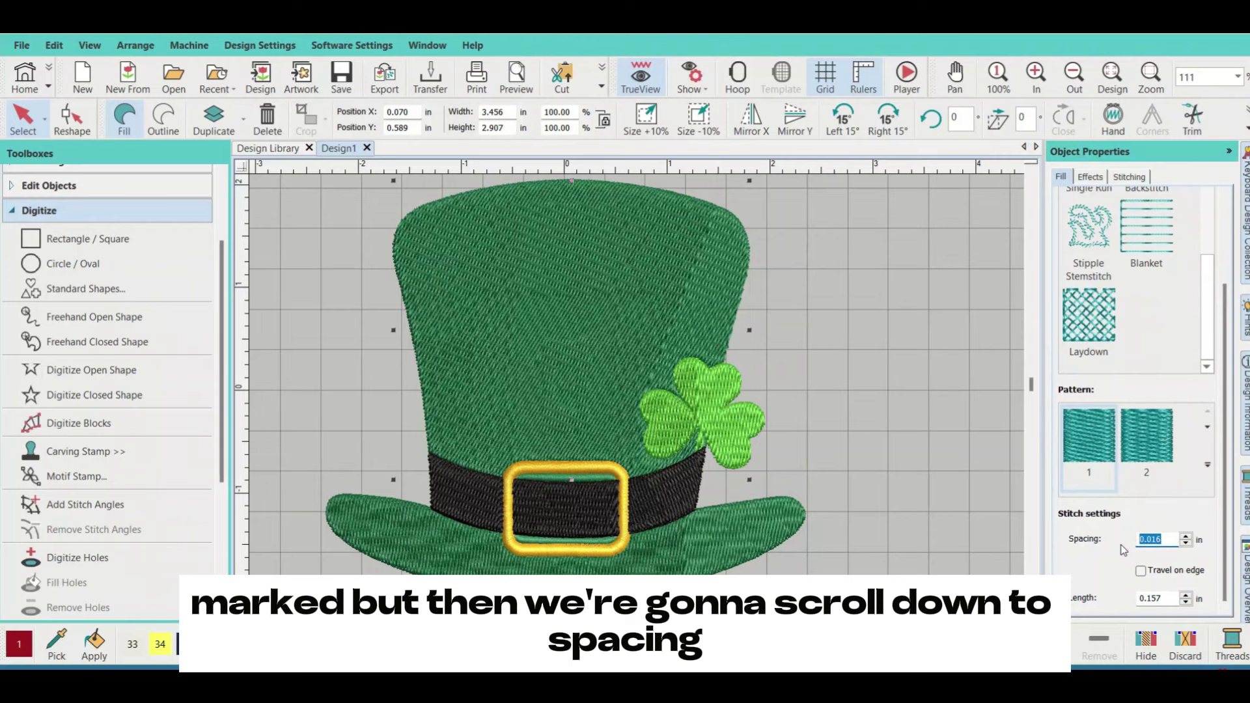
text(0)
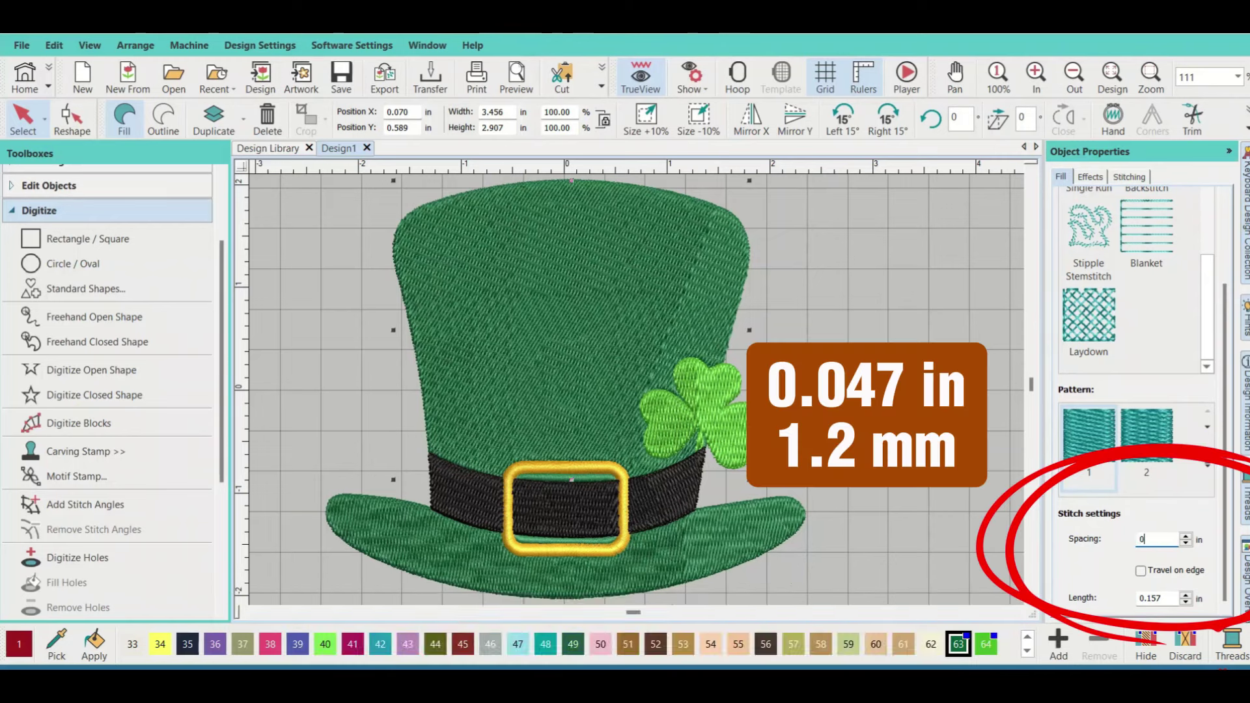
text(.0)
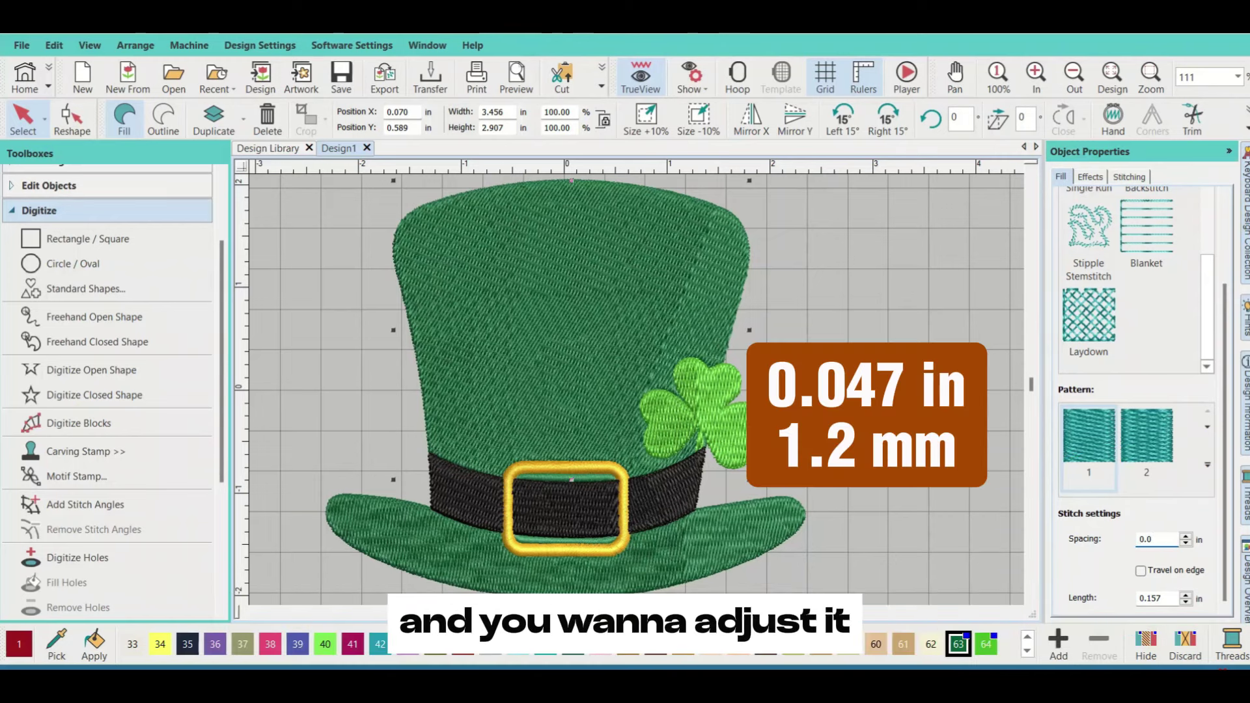
text(47)
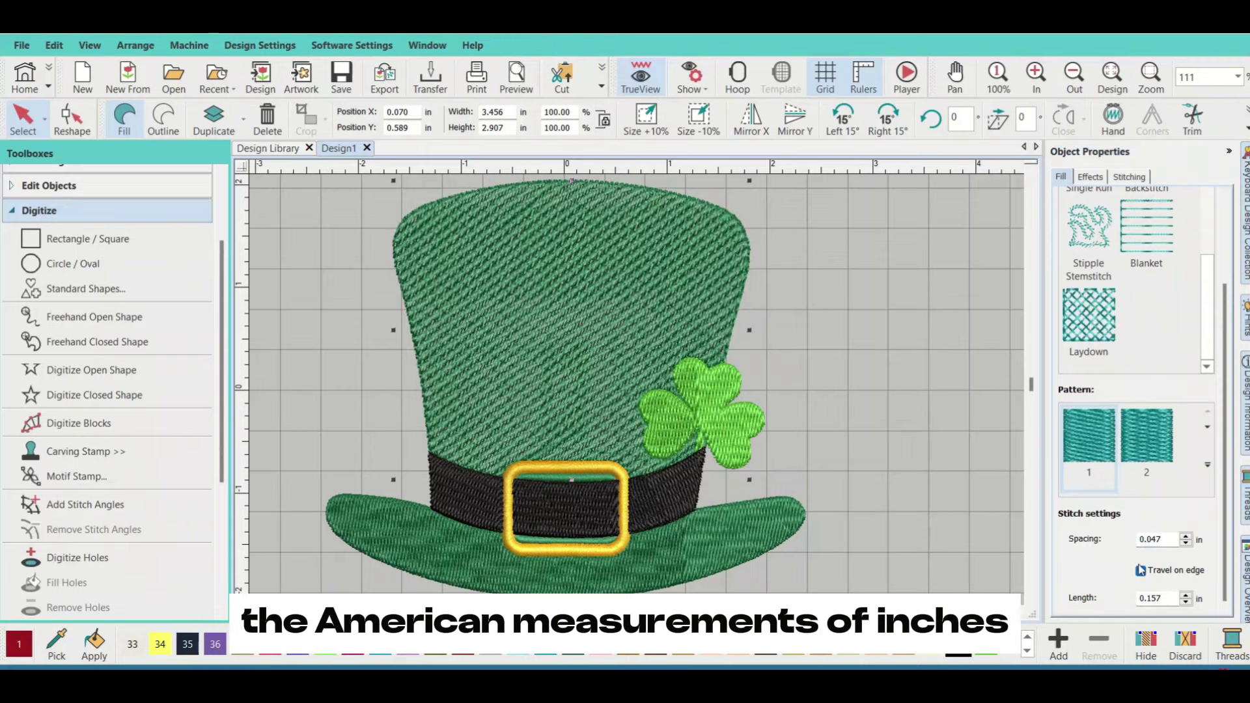
Step: Turn off the crown's Underlay 1 and try a 90° stitch angle
click(1128, 177)
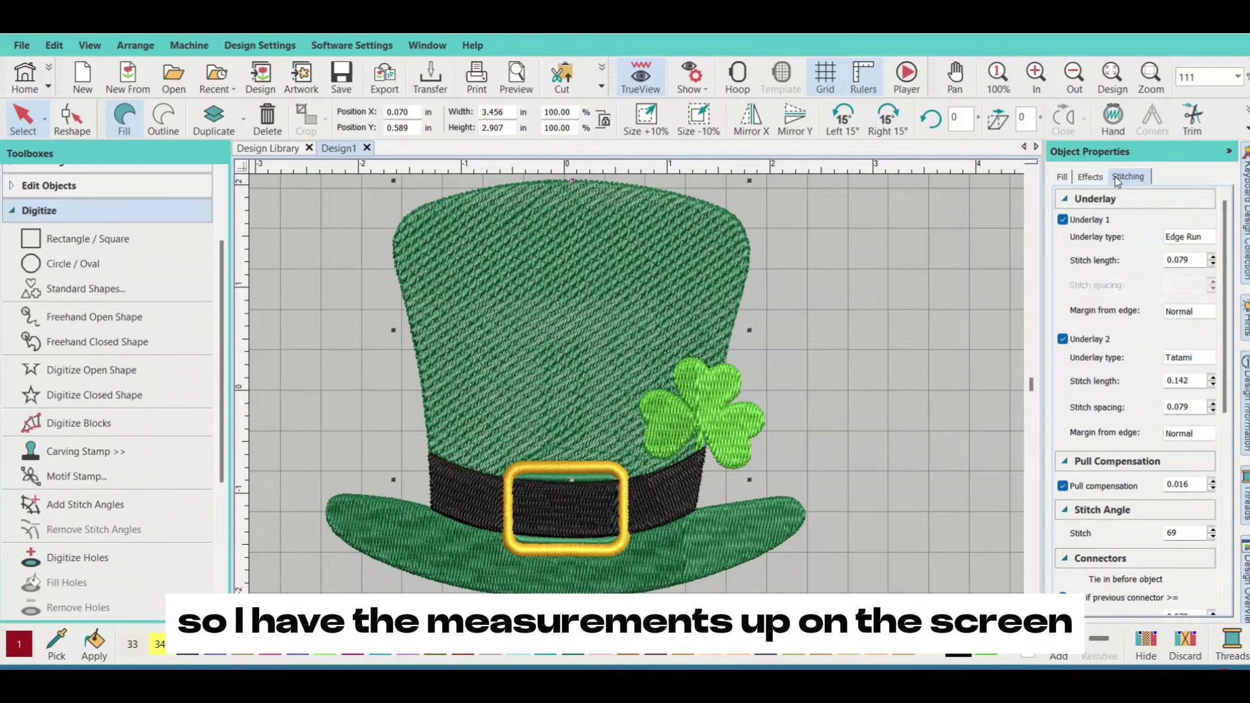
click(1062, 220)
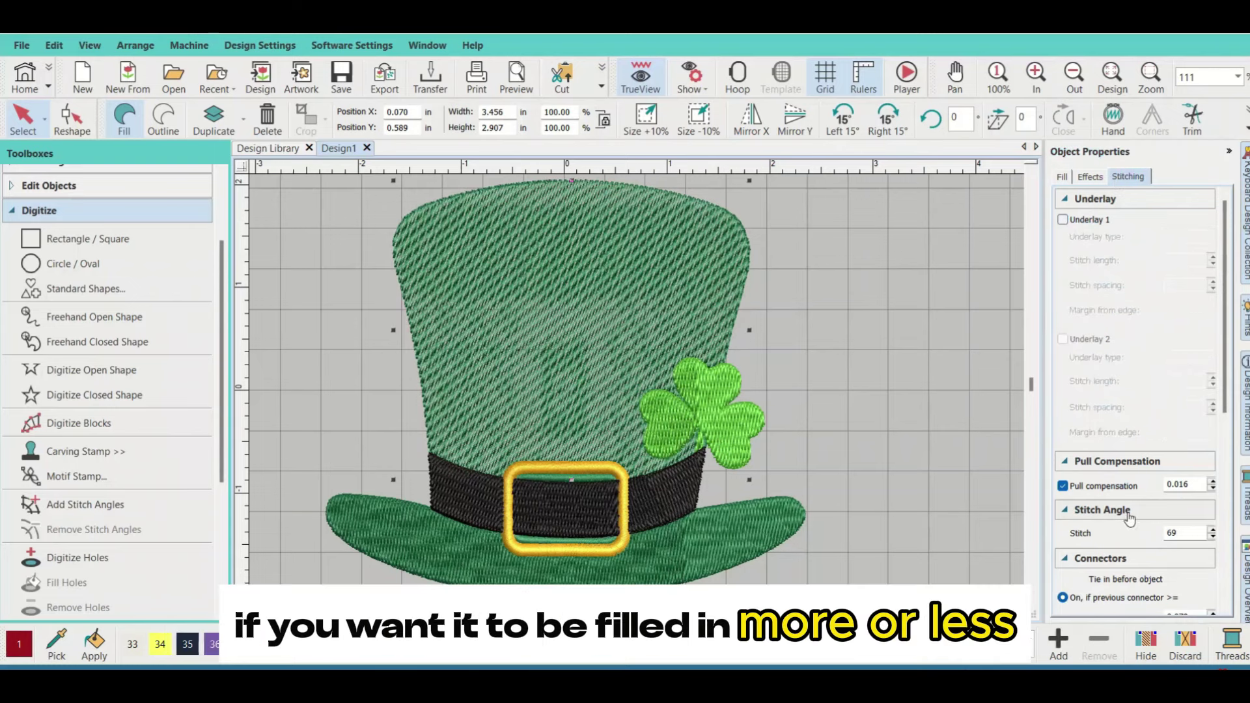
click(1122, 540)
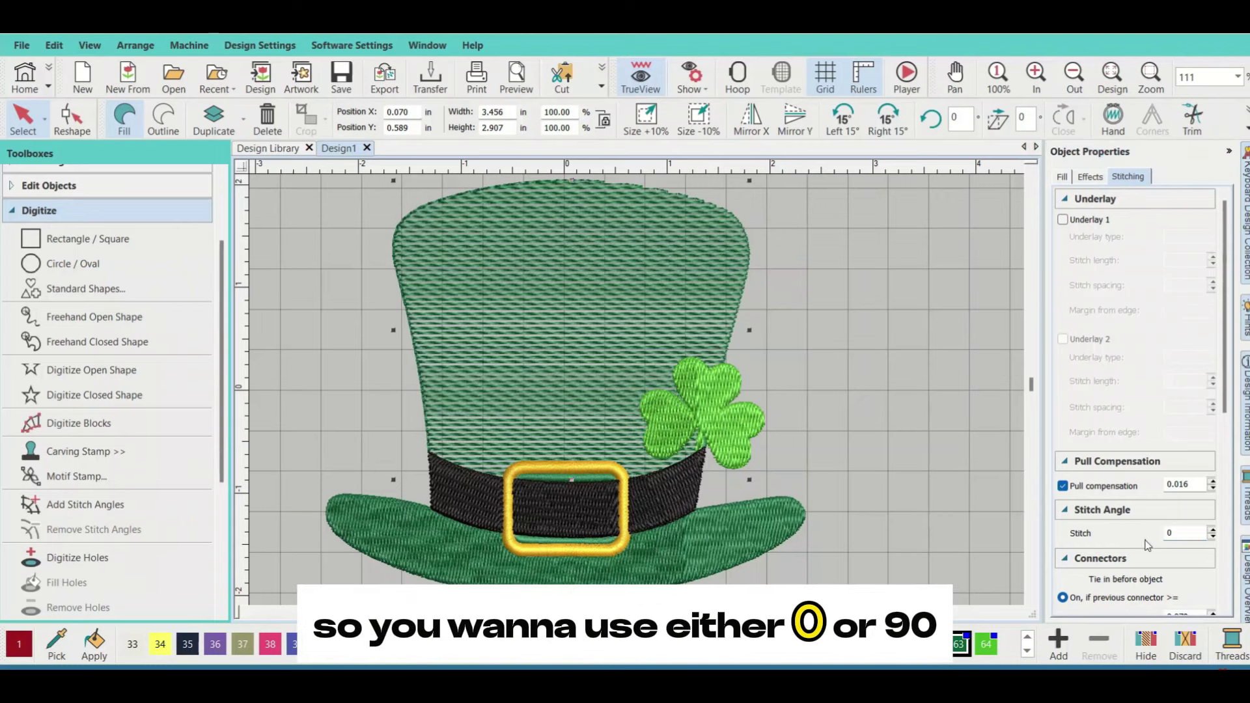
double_click(1184, 534)
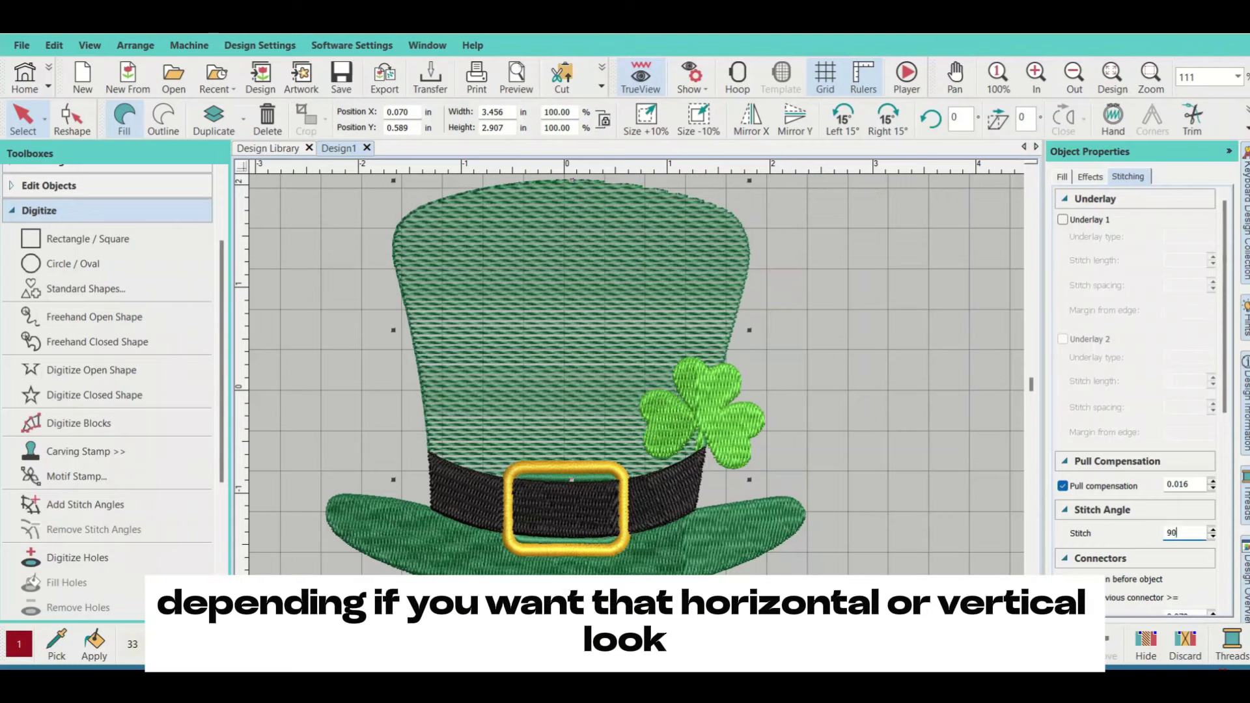
text(90)
key(Return)
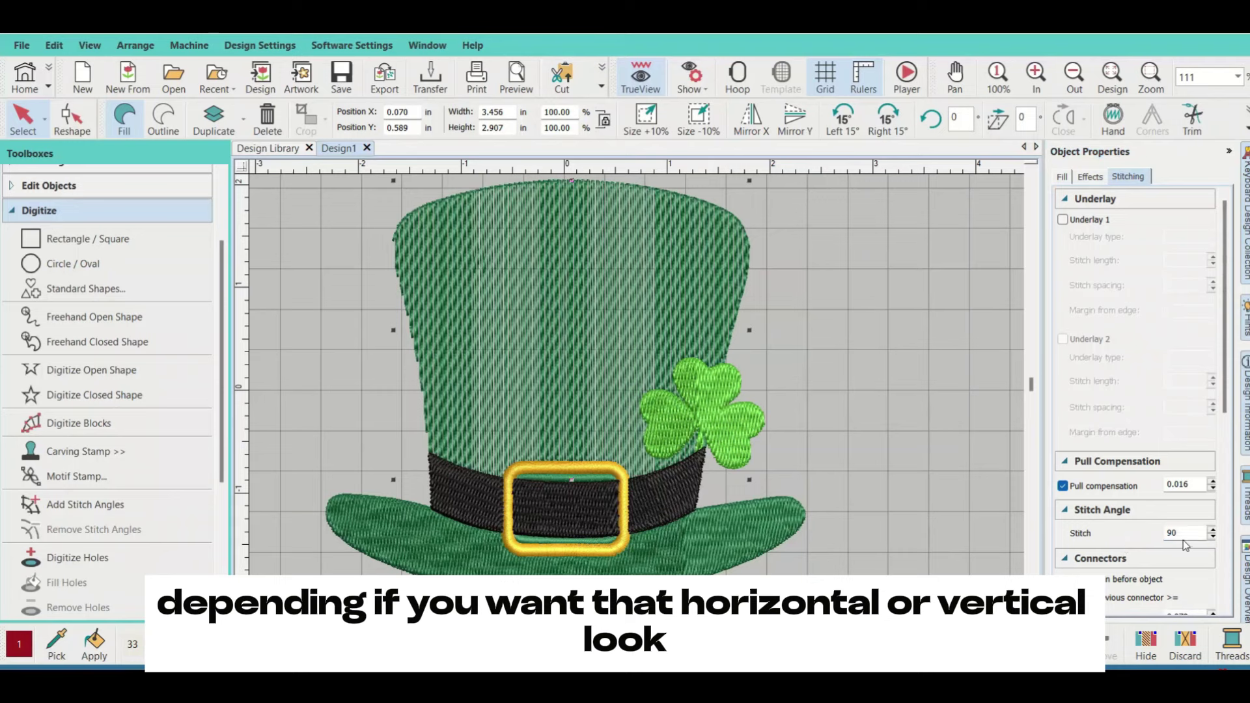
Step: Change the crown's stitch angle to 0 so stitches run horizontally
double_click(1171, 532)
text(0)
key(Return)
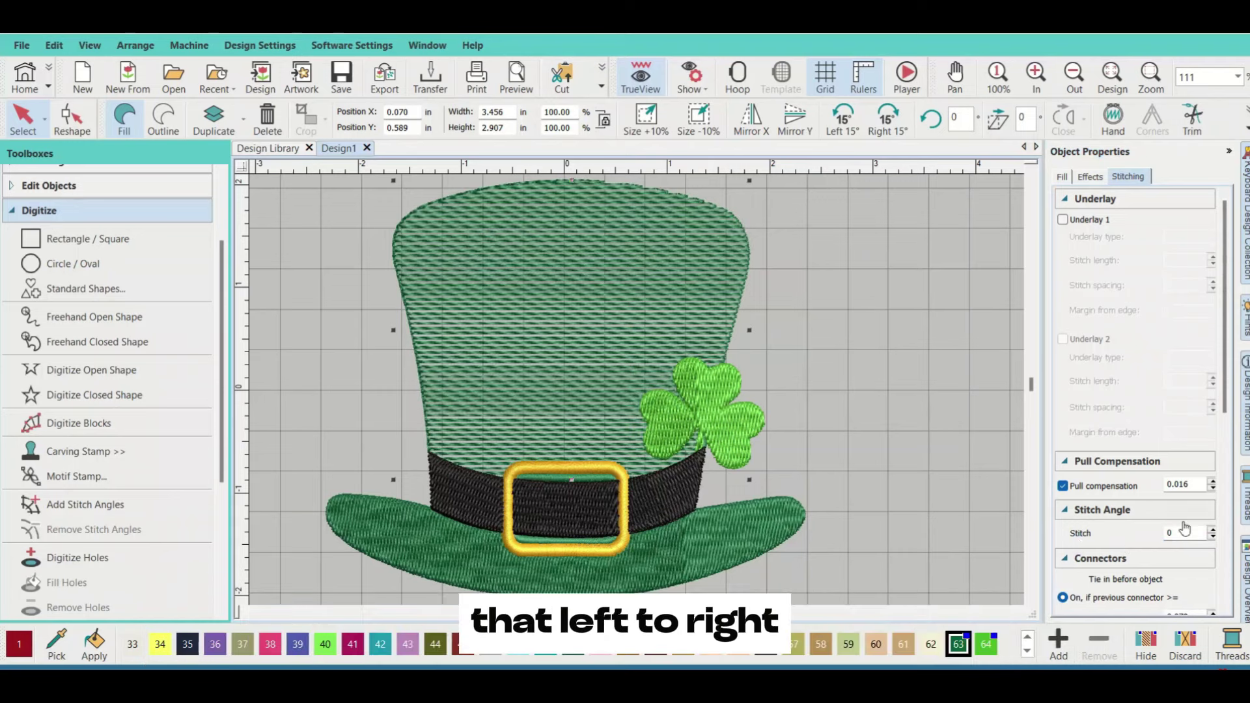
drag(1226, 370, 1219, 584)
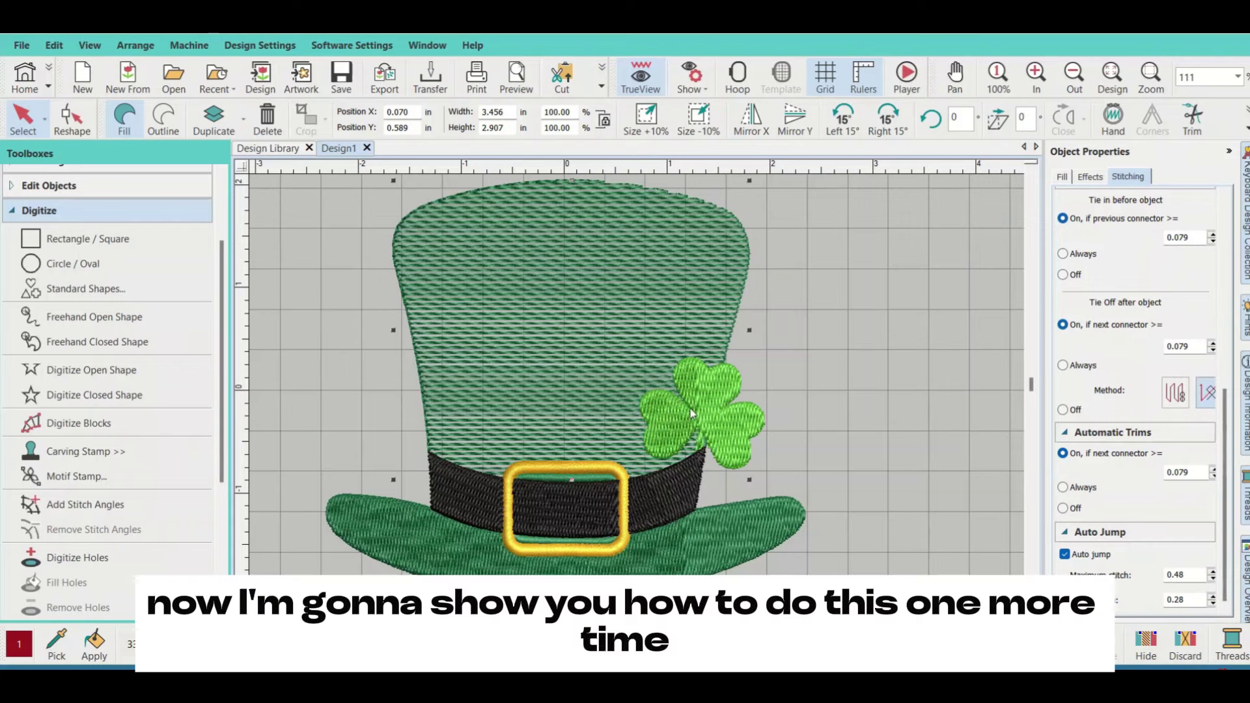
Step: Select the shamrock and set its fill spacing to 0.047 in
click(1062, 177)
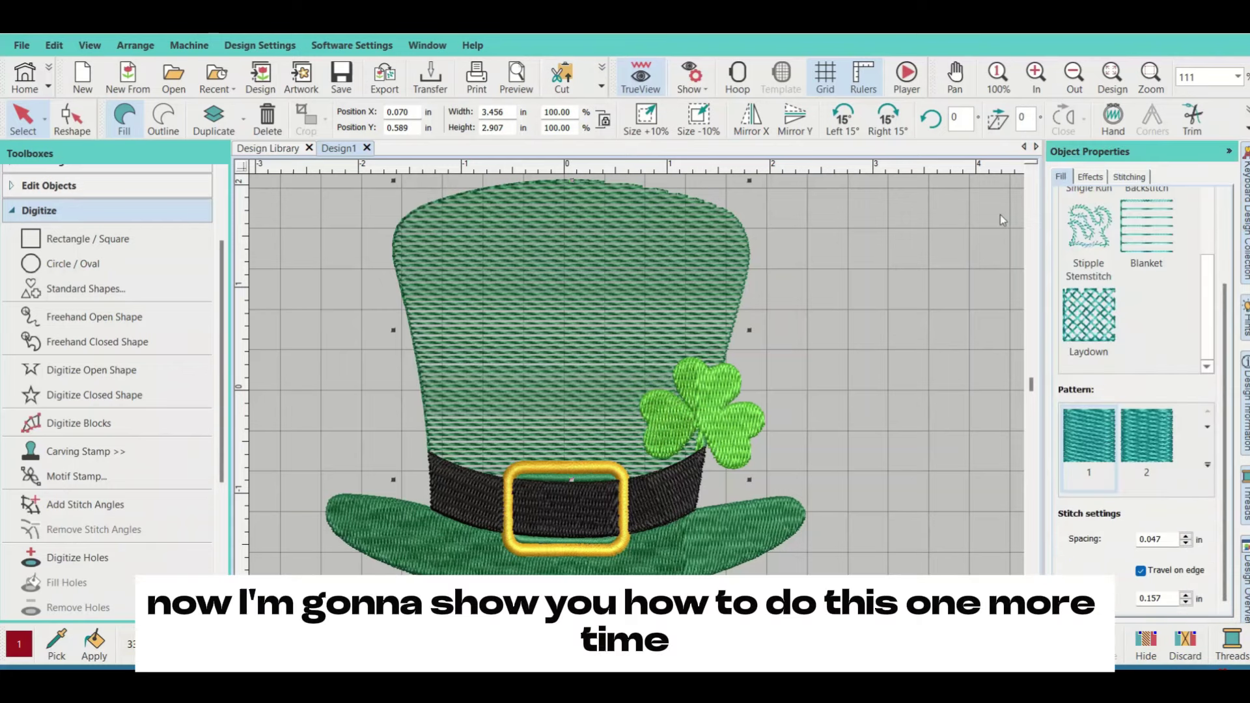
click(698, 408)
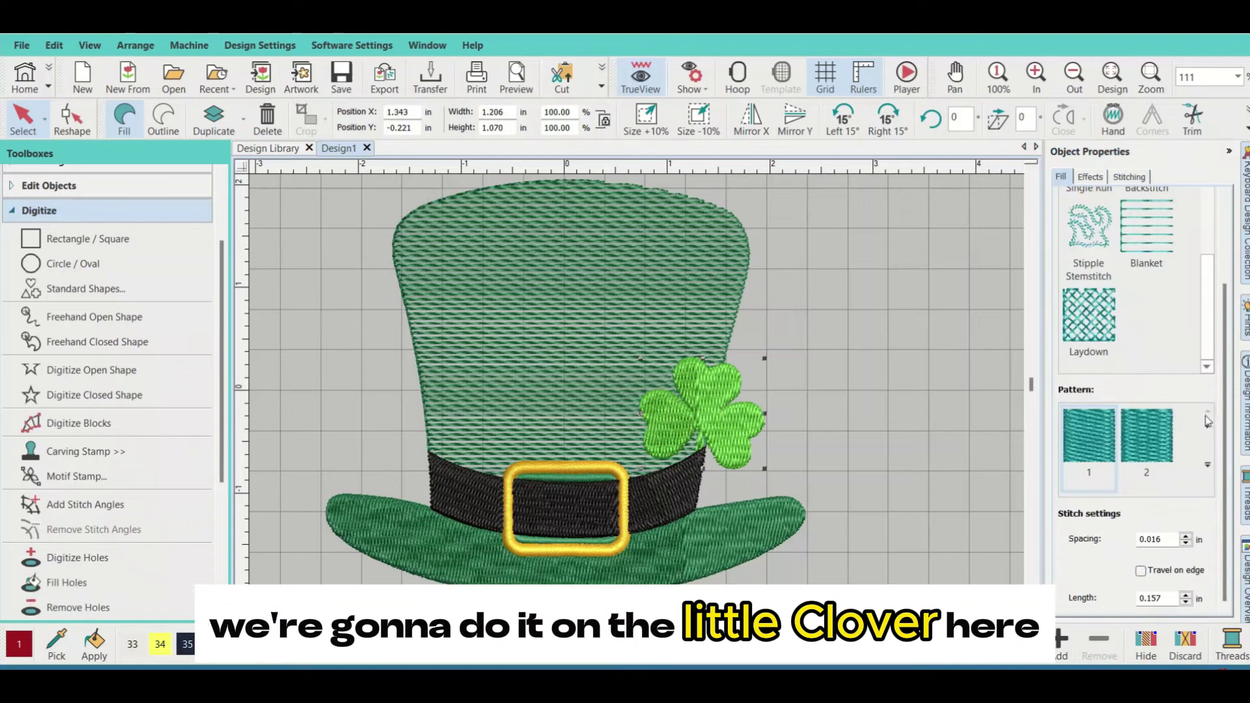
click(1166, 540)
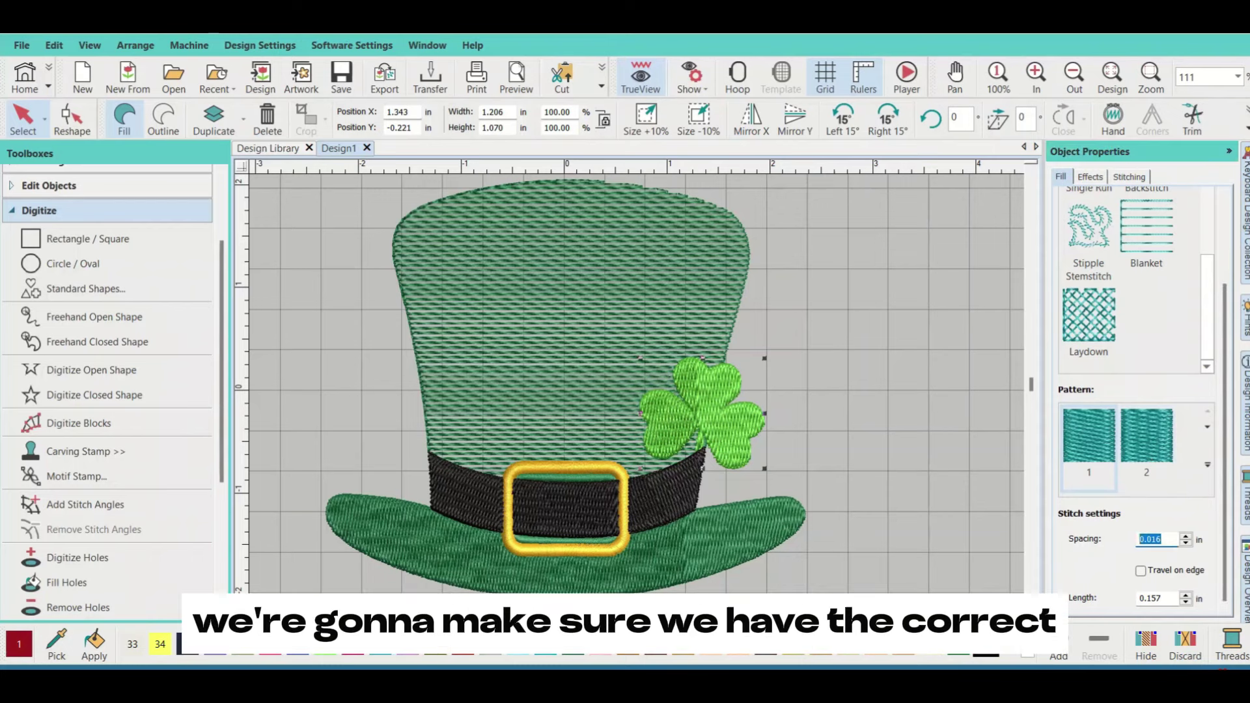
text(0)
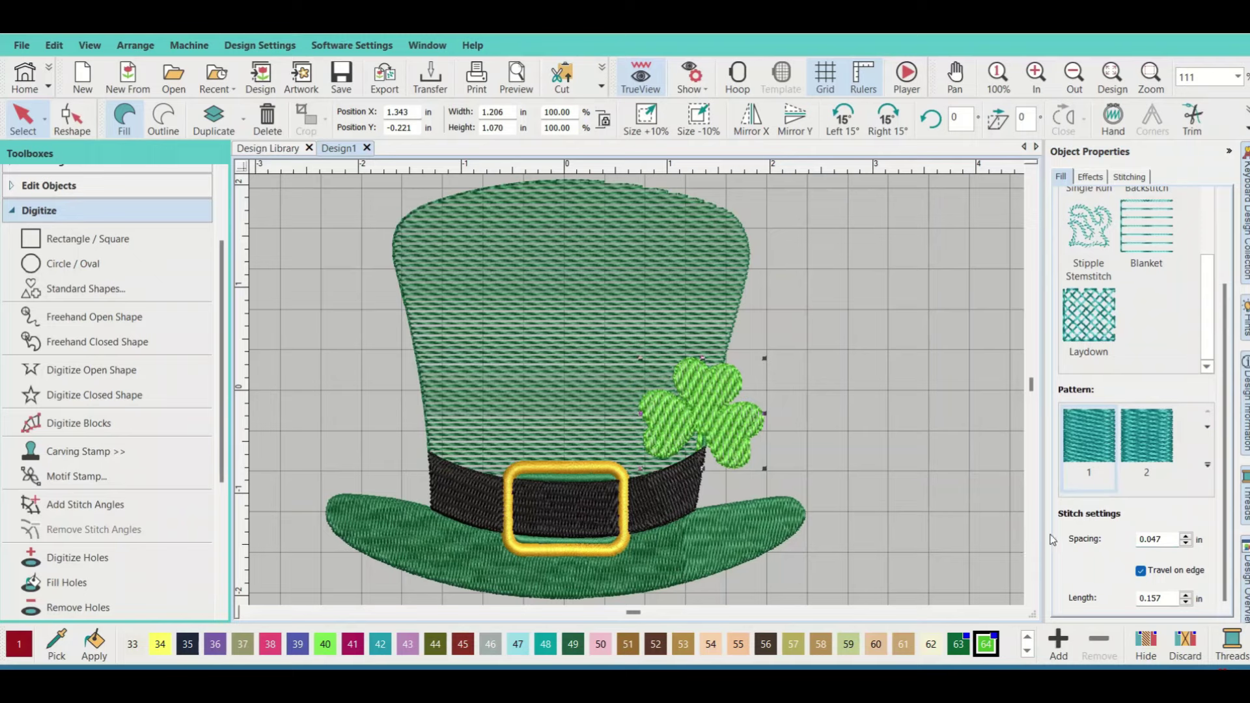
Step: Turn off the shamrock's Underlay 1 and change its stitch angle from 91 to 0
click(1132, 177)
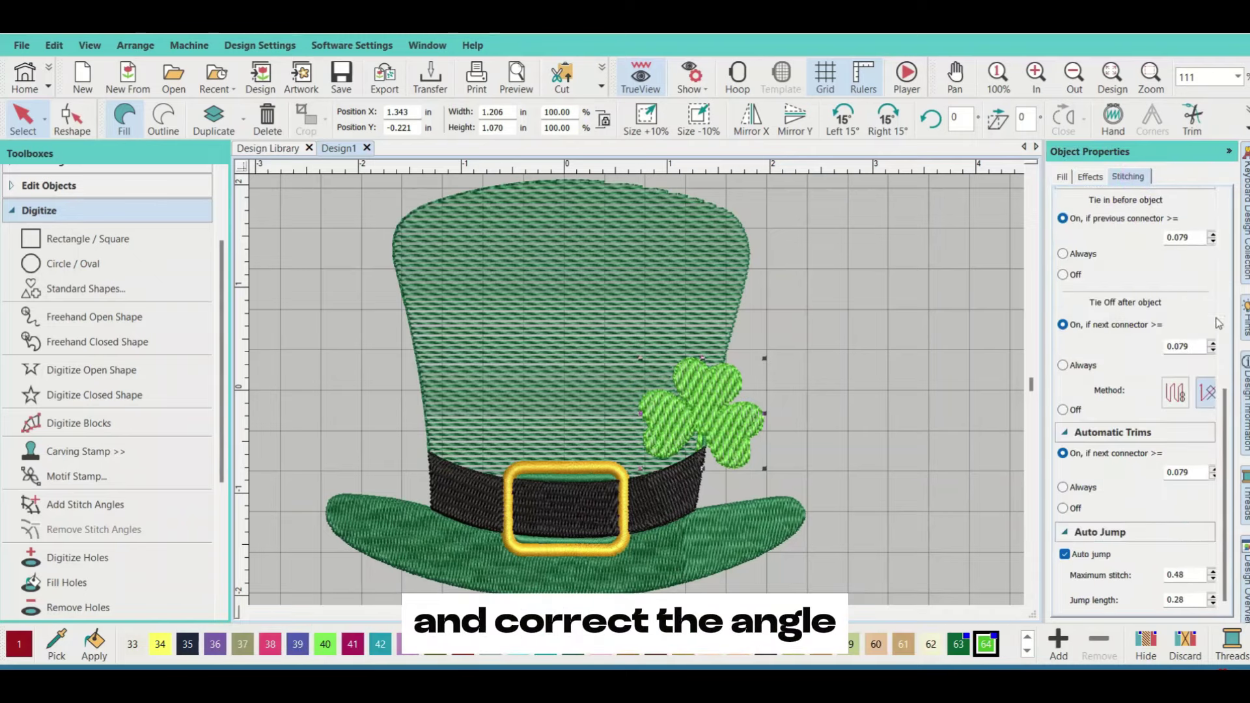
scroll(1218, 322, up, 6)
click(1063, 220)
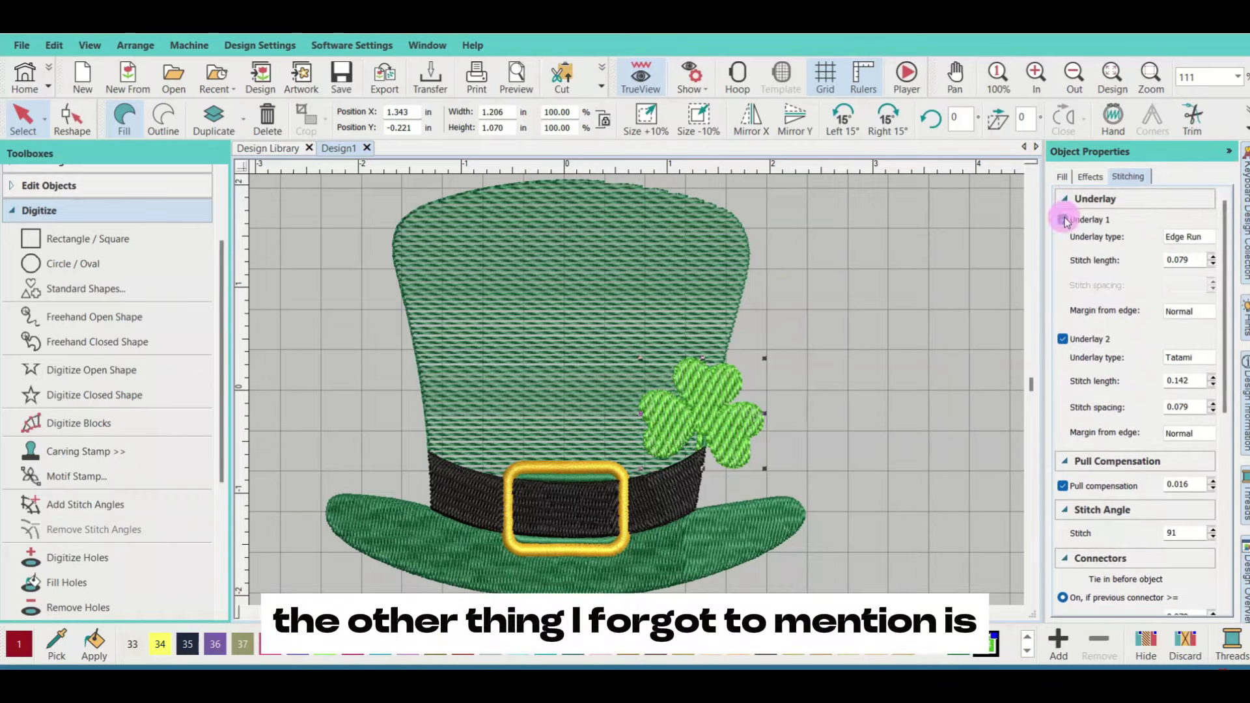
drag(1224, 360, 1221, 447)
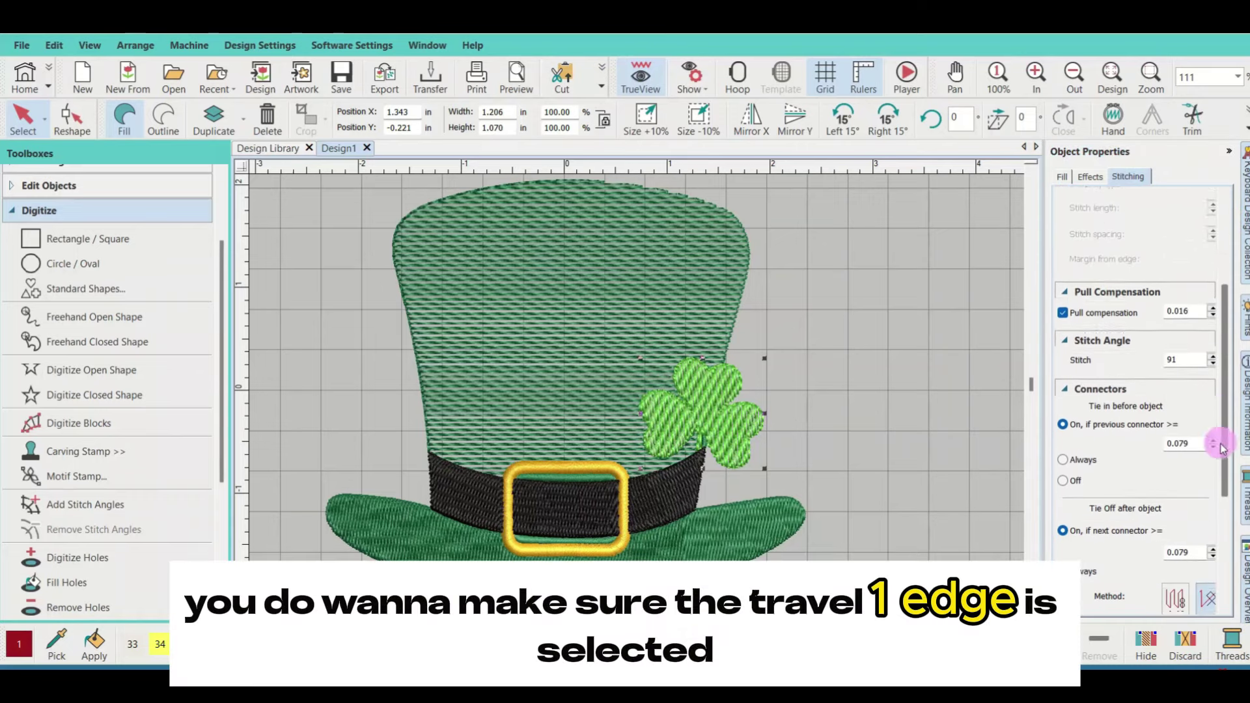
scroll(1221, 448, down, 3)
double_click(1183, 250)
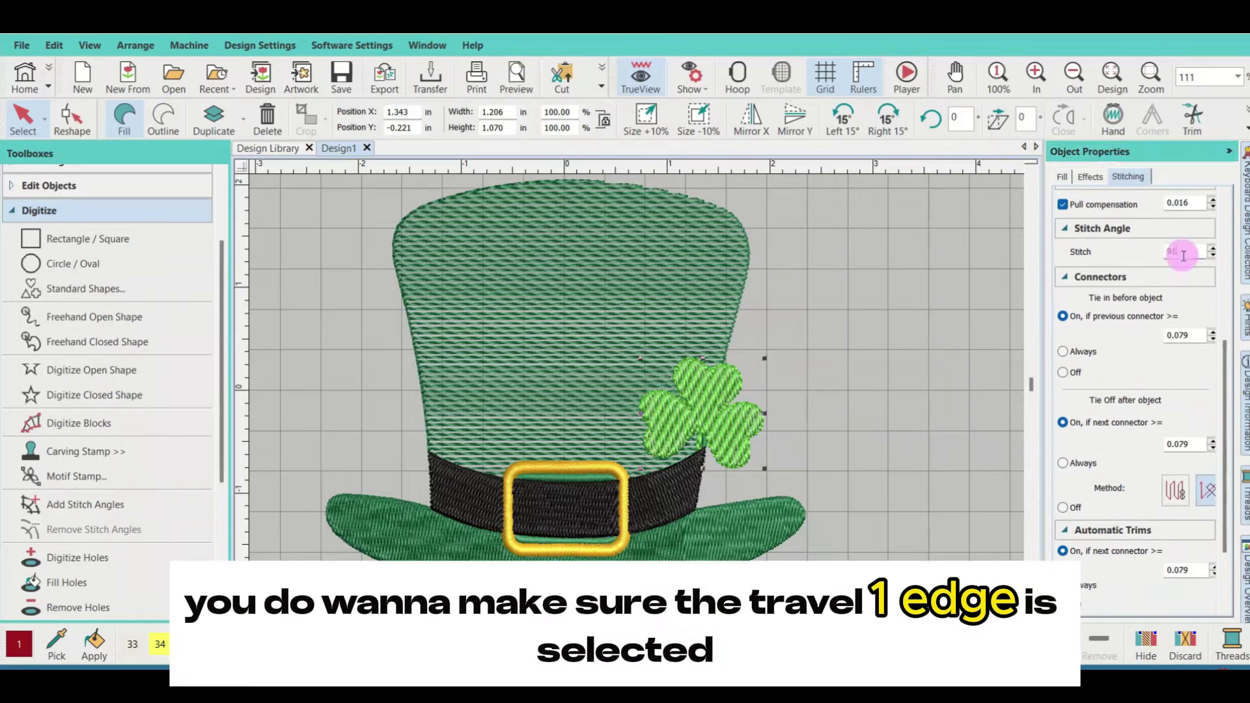
text(90)
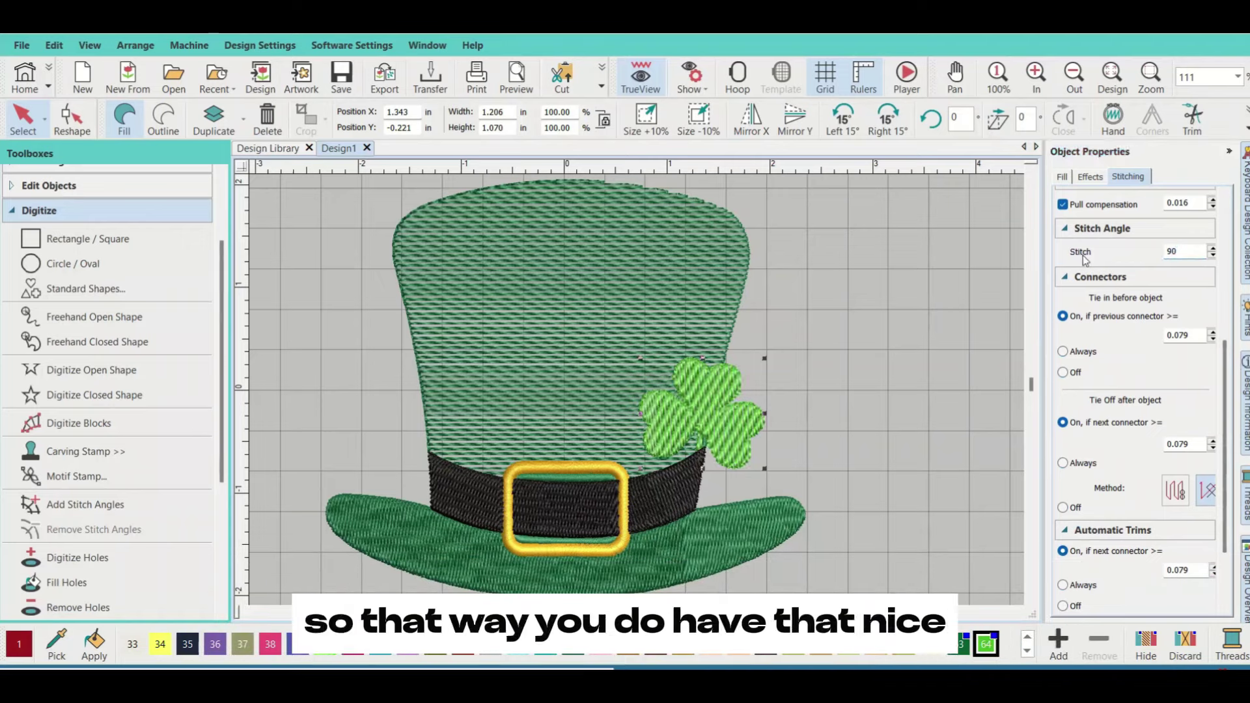
double_click(1183, 250)
text(0)
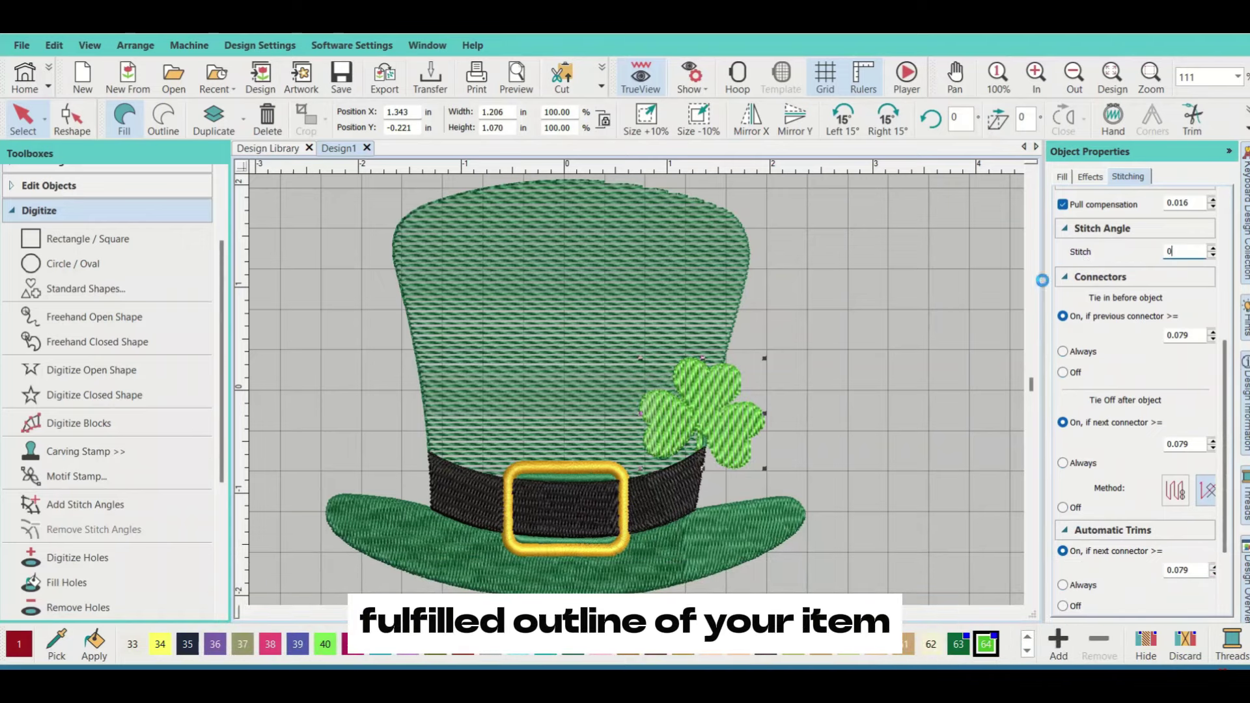
Step: Deselect the shamrock and marquee-select the hat's brim and band pieces together
click(840, 423)
click(1033, 381)
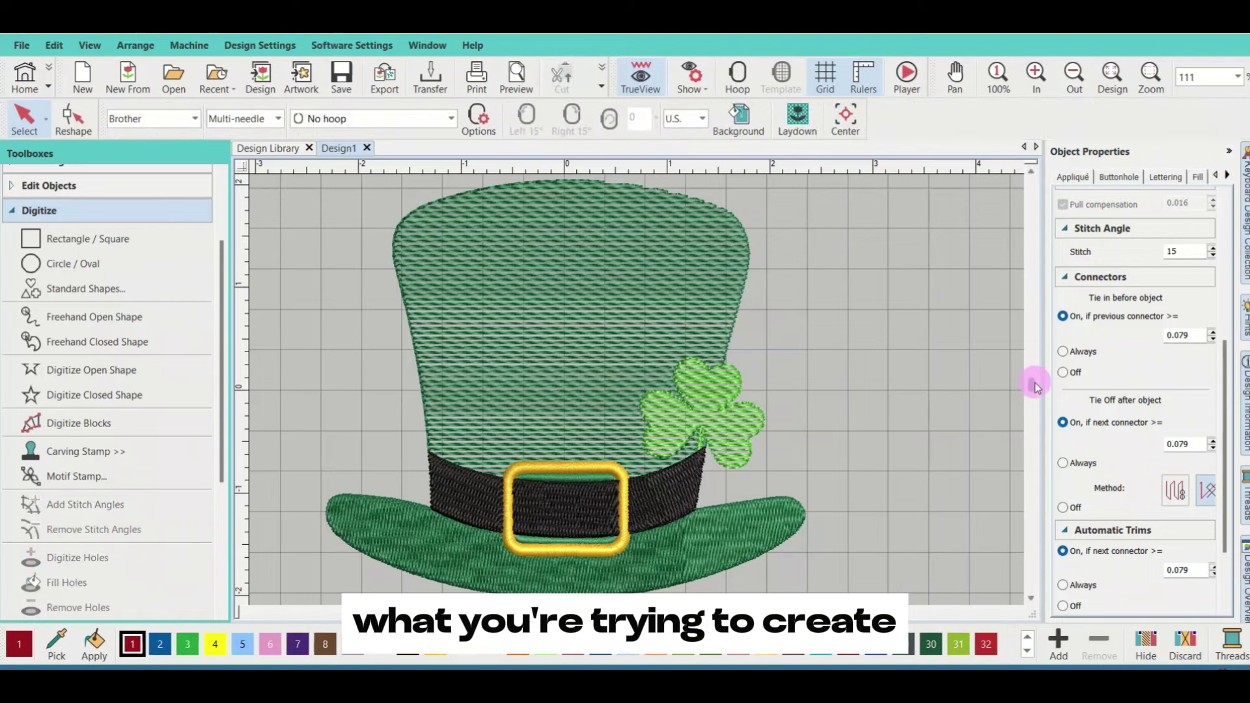
drag(1033, 381, 1032, 391)
drag(884, 446, 398, 294)
drag(427, 228, 427, 228)
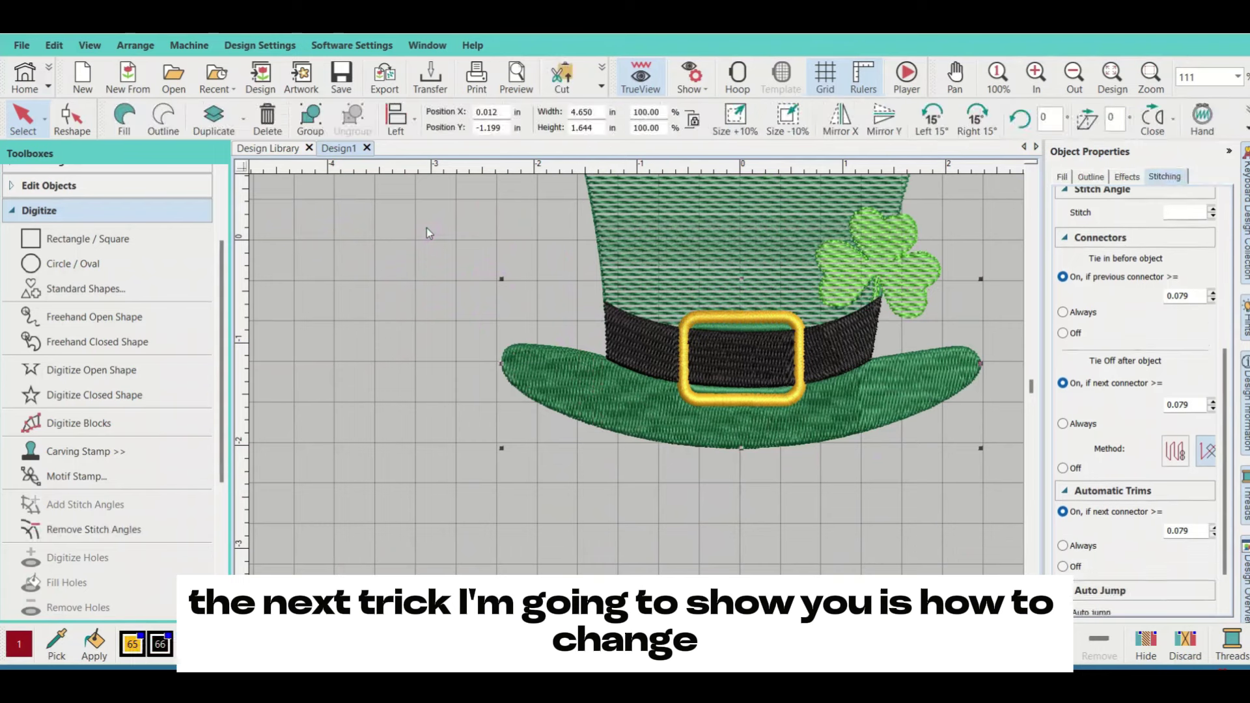
Step: Give the selected pieces a Tatami fill spaced 0.047 in
click(1059, 178)
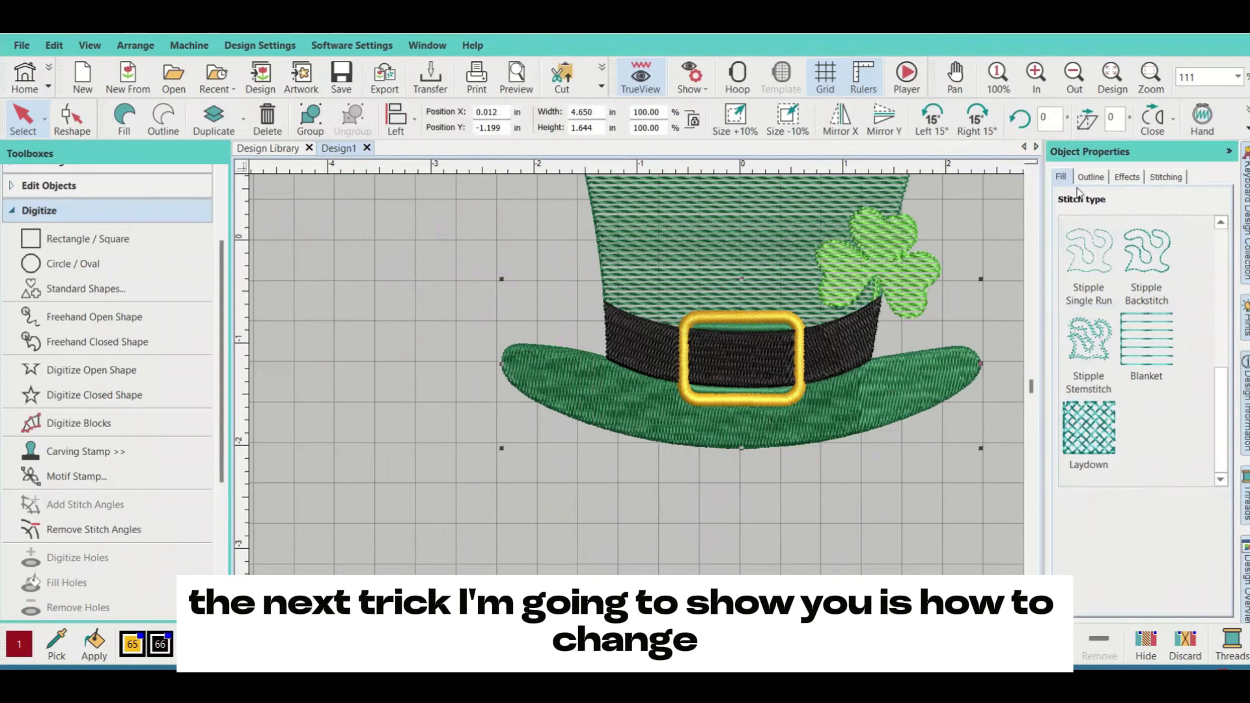
drag(1224, 391, 1230, 434)
click(1089, 254)
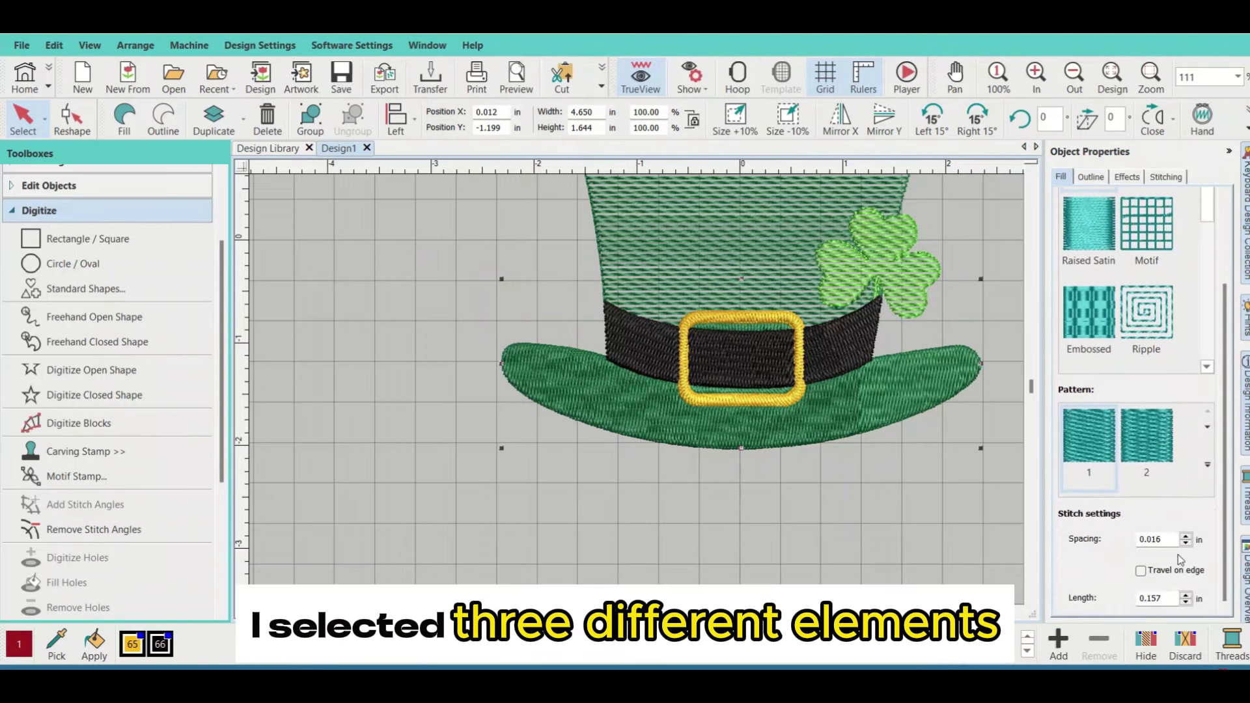
drag(1169, 542, 1062, 538)
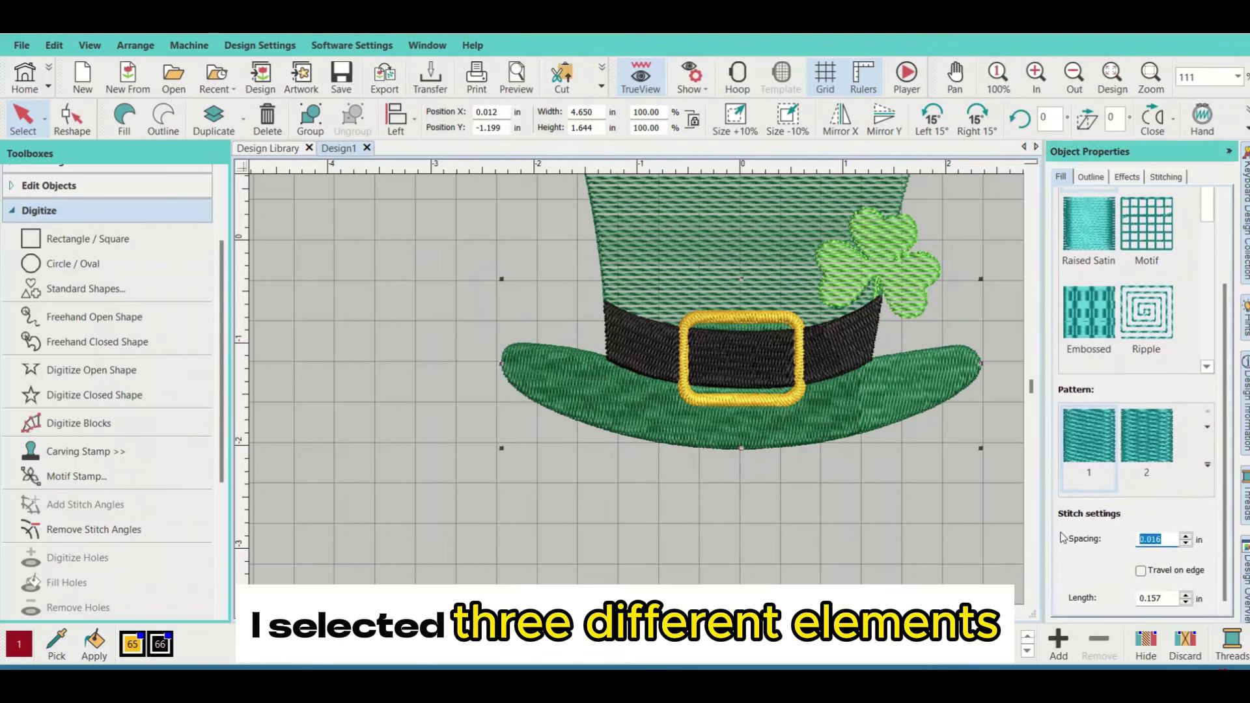
text(0)
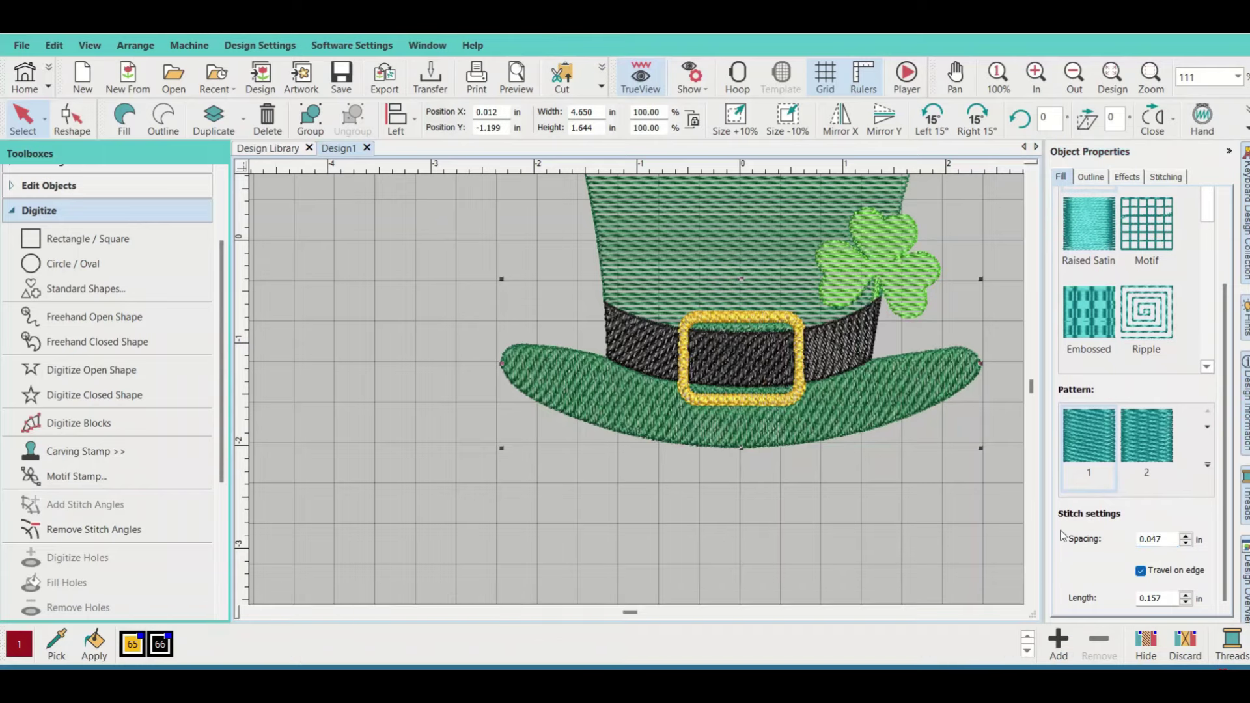
Step: Enable travel on edge, remove Underlay 1, and set a 0° stitch angle for the brim and band
click(1140, 570)
click(1165, 177)
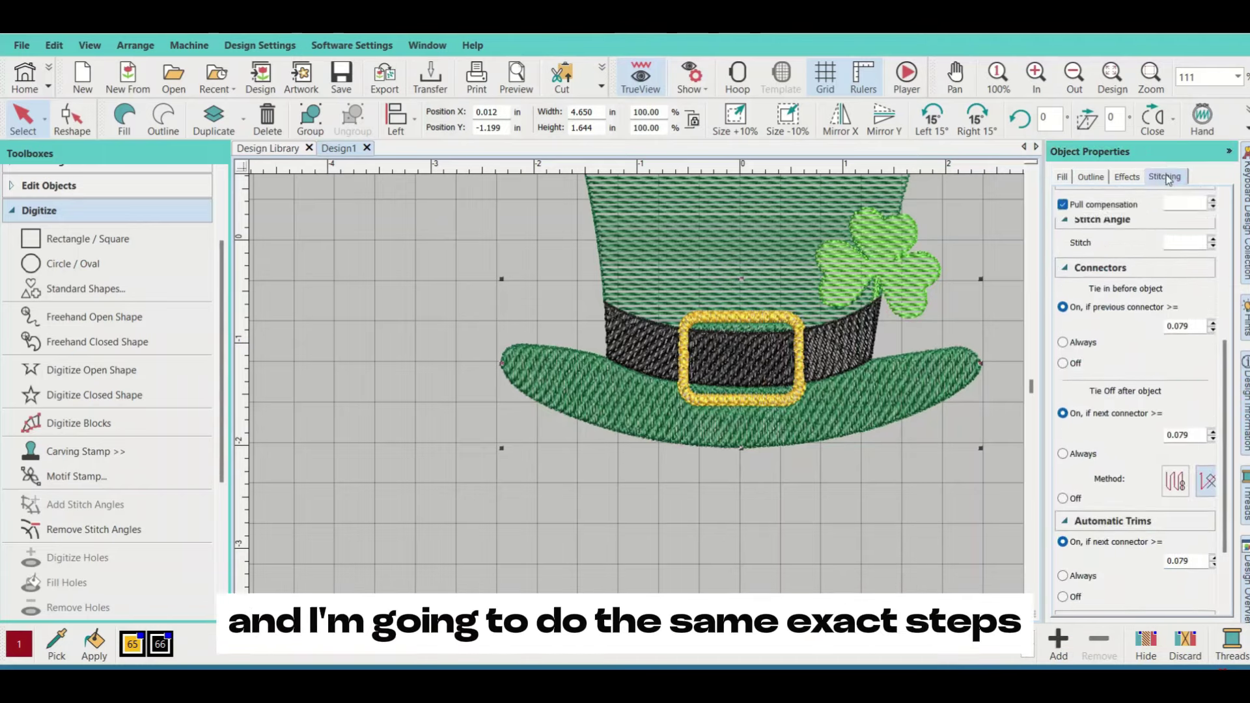
drag(1227, 391, 1232, 249)
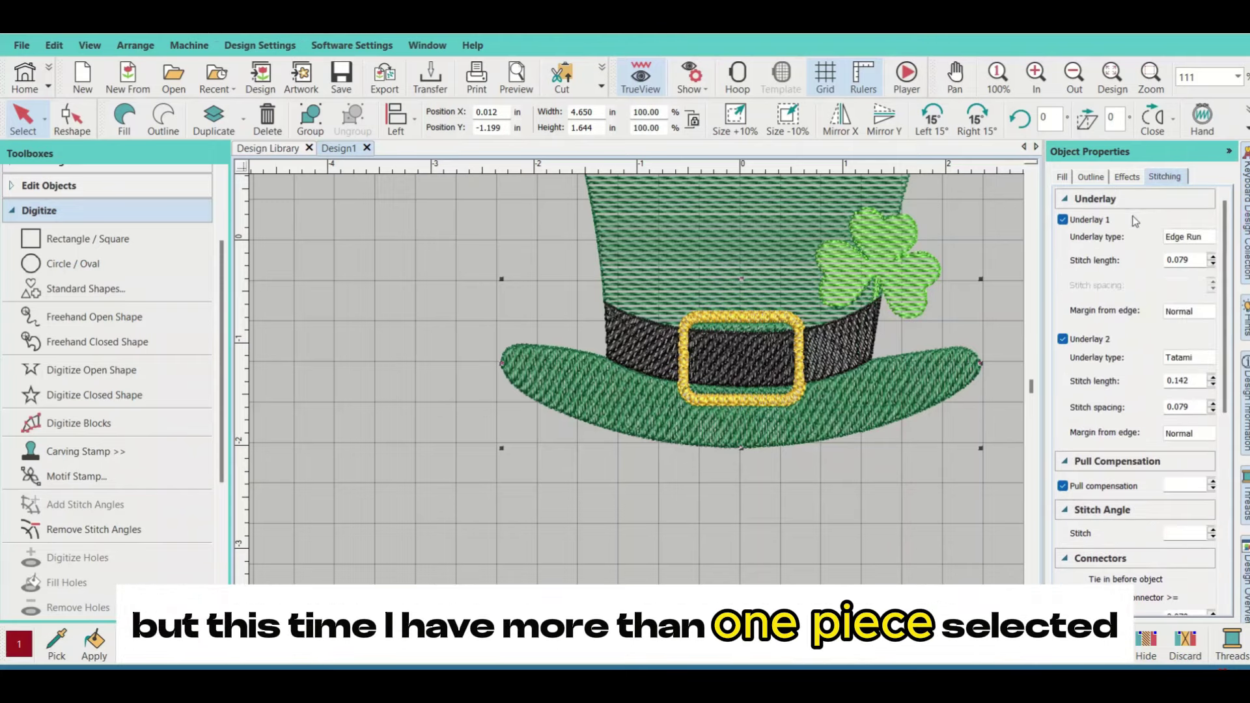
click(1062, 220)
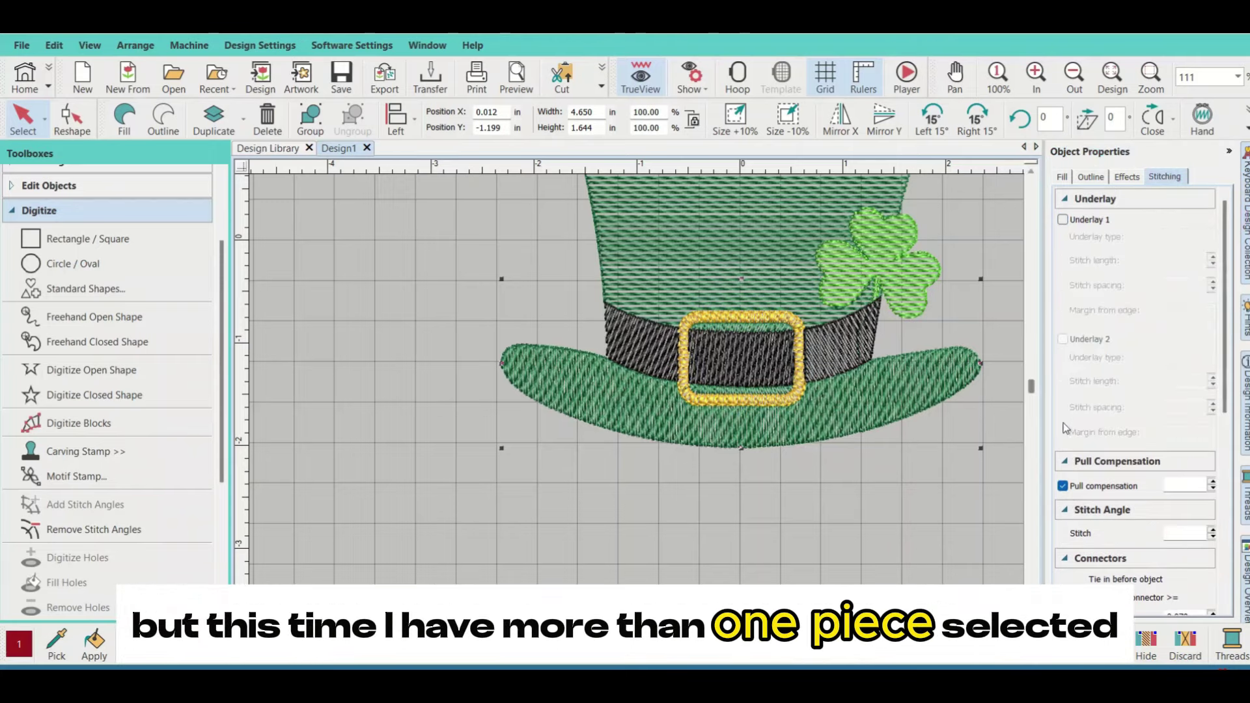
drag(1223, 326, 1223, 389)
click(1178, 405)
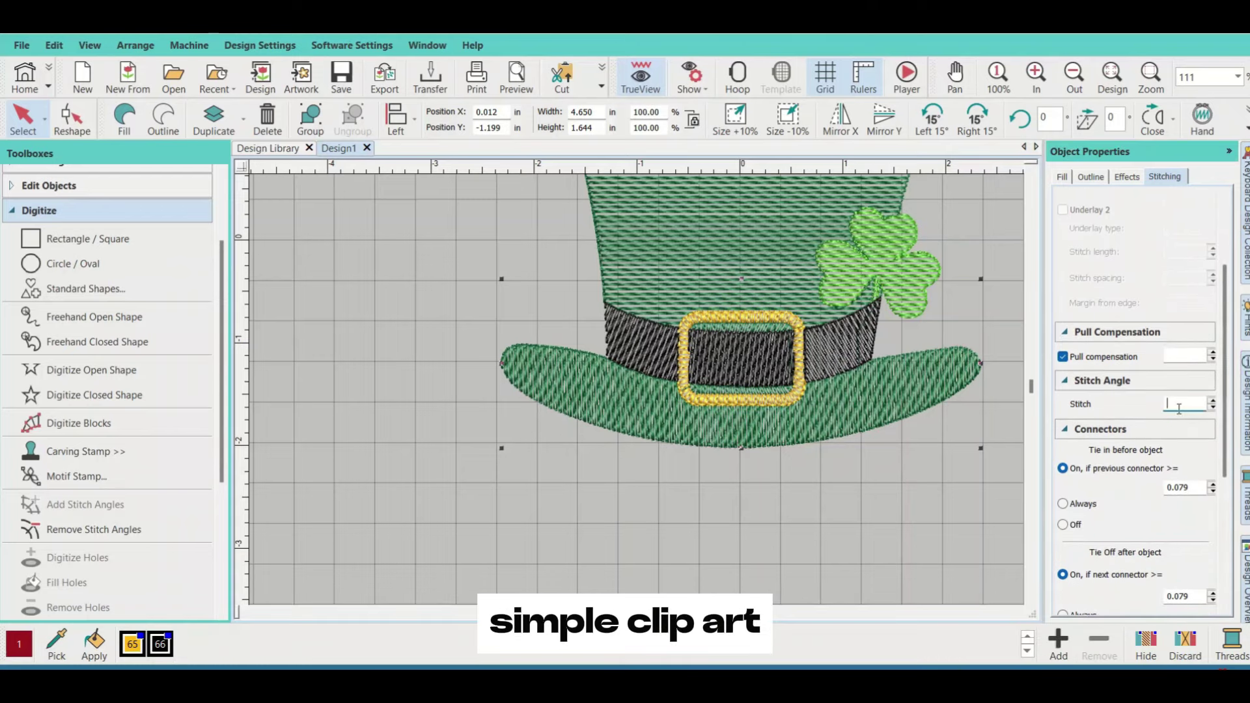
text(0)
key(Return)
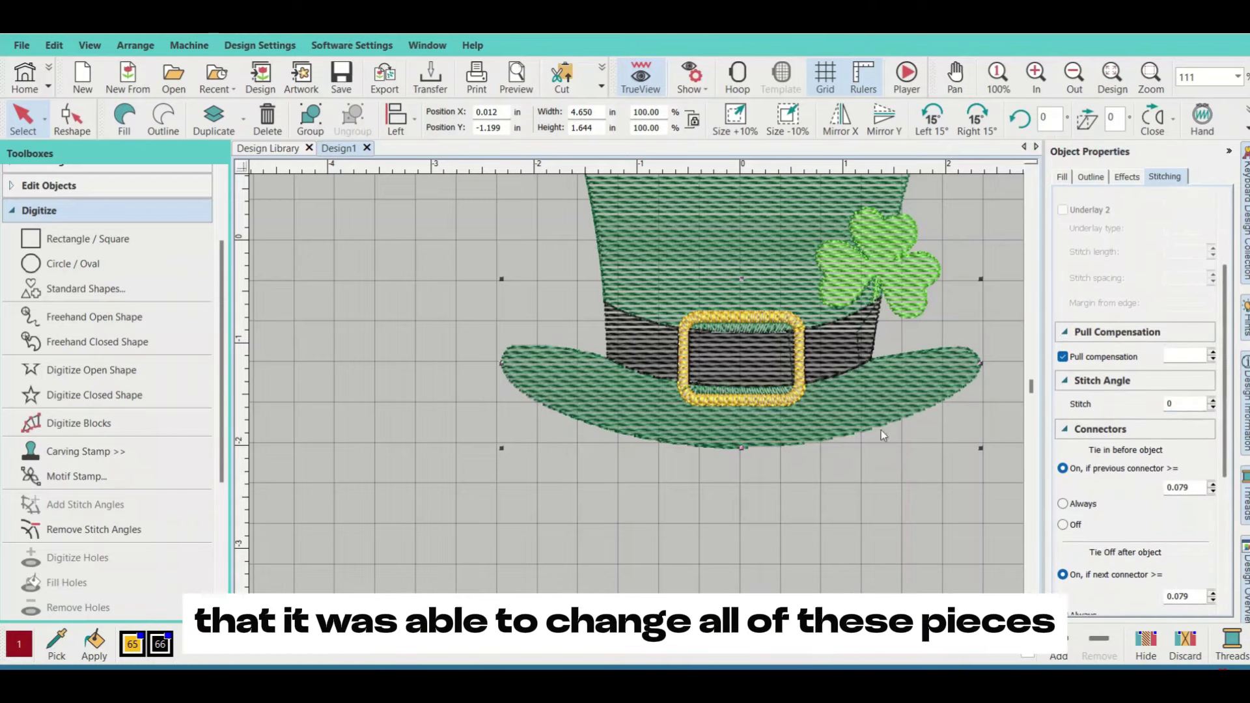
scroll(634, 383, right, 5)
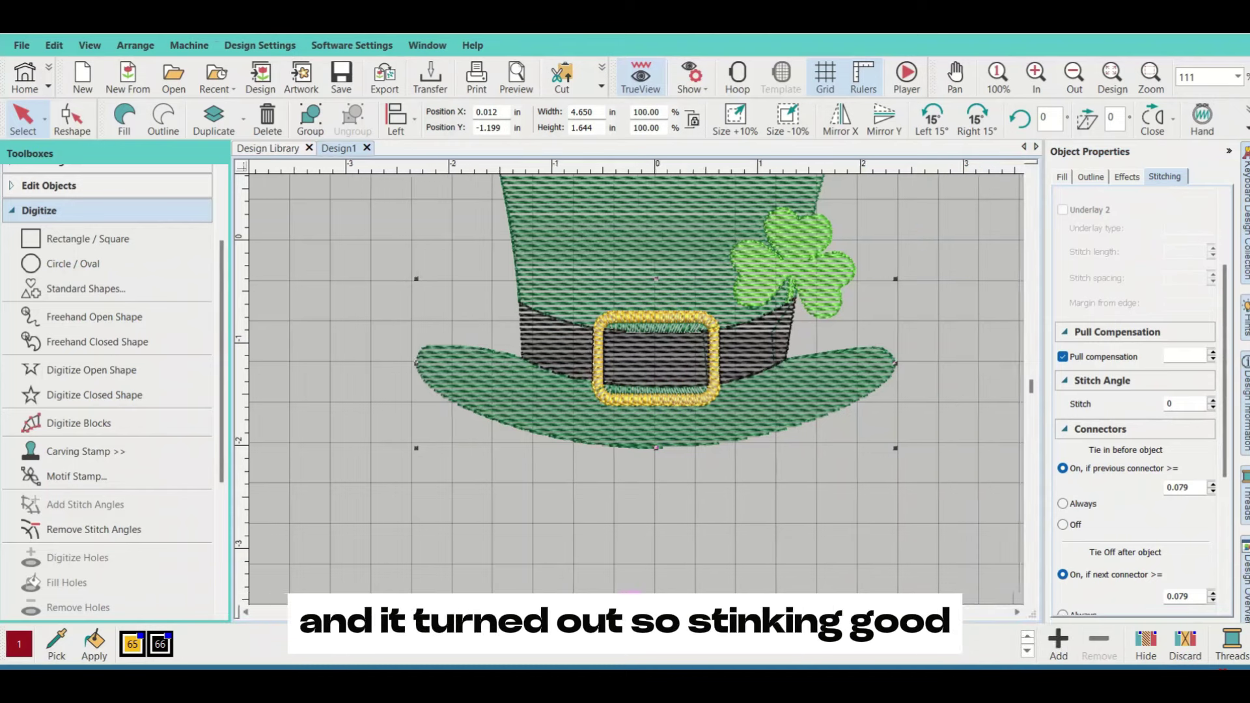
scroll(863, 415, left, 3)
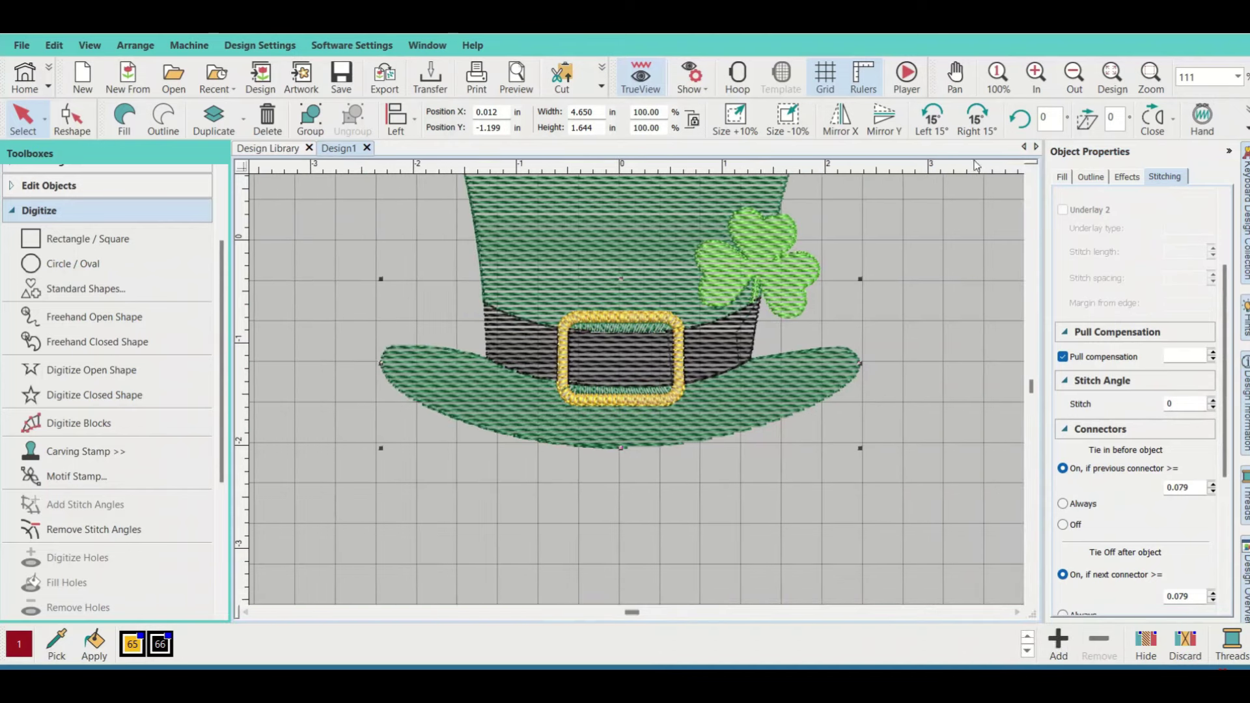
Step: Zoom to fit the whole hat design in the view
click(1110, 77)
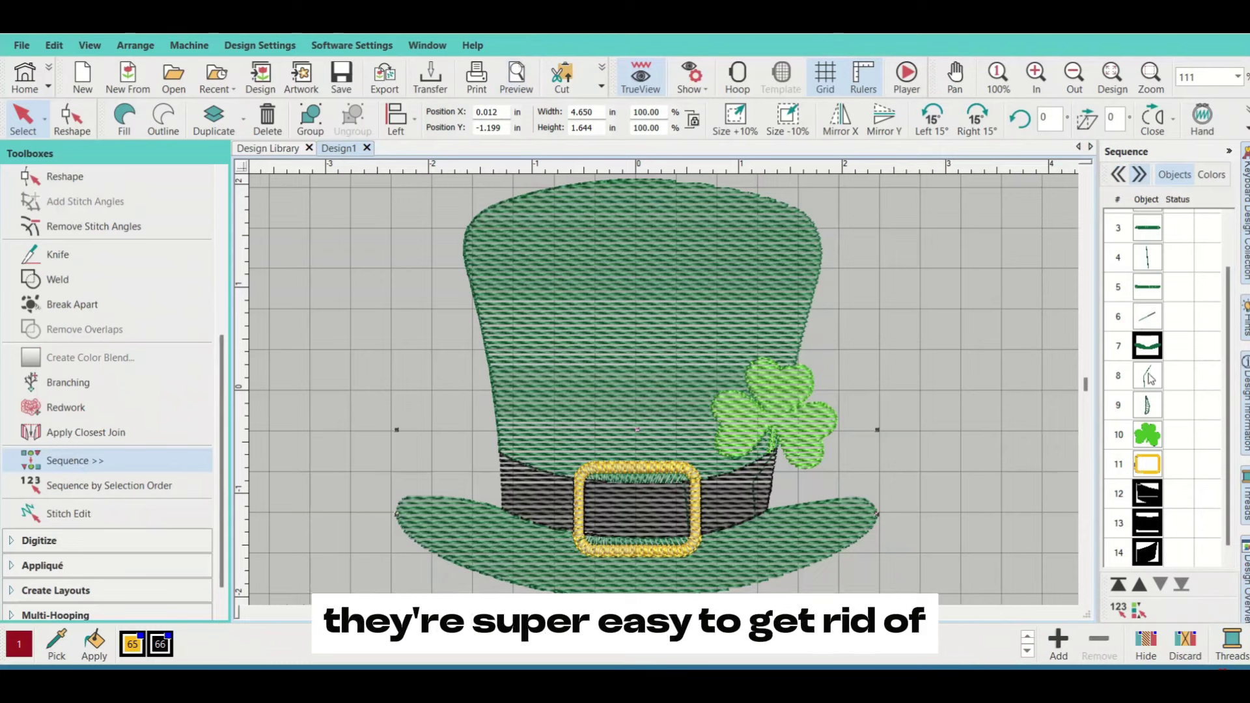
Step: Delete the three stray thin line objects from the sequence list
click(1147, 377)
key(Delete)
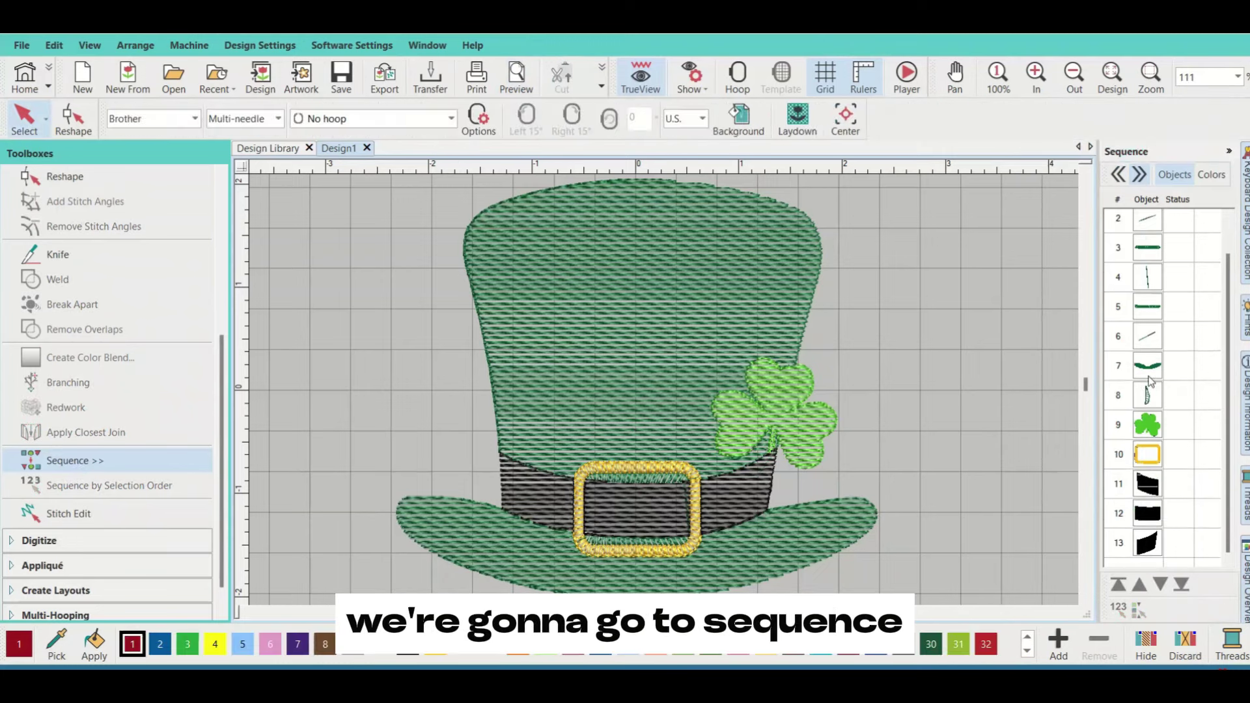
click(1155, 331)
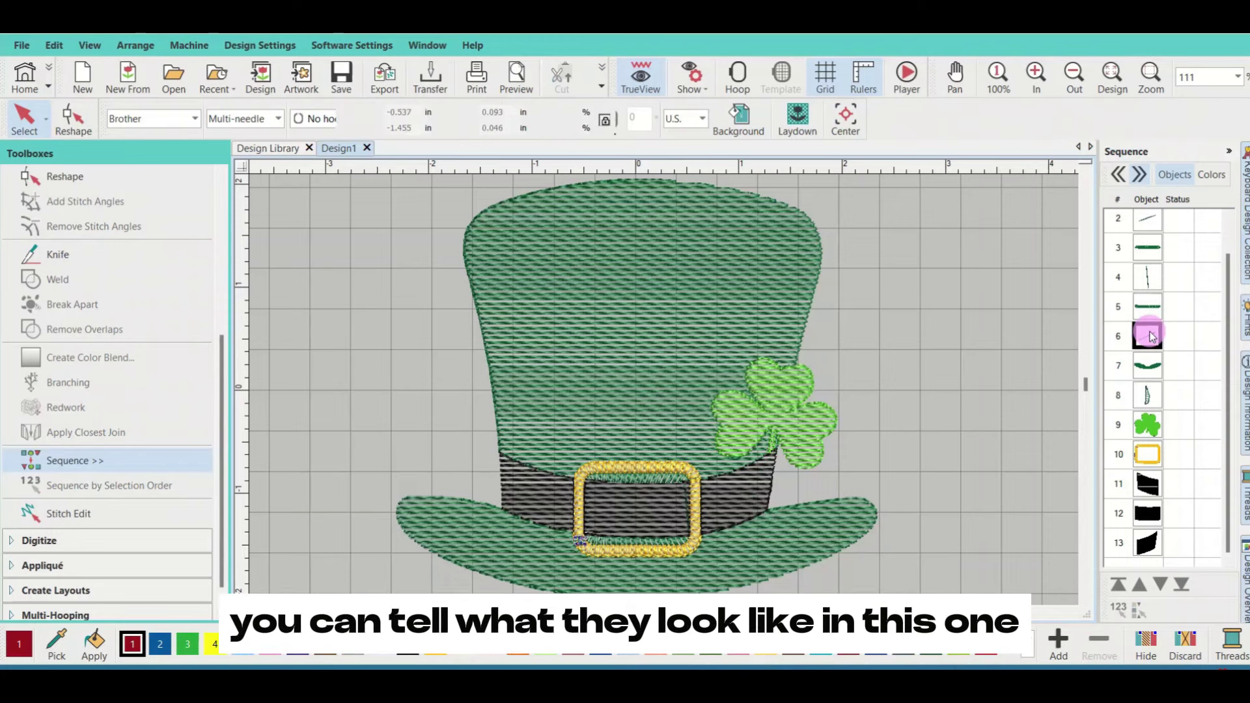
key(Delete)
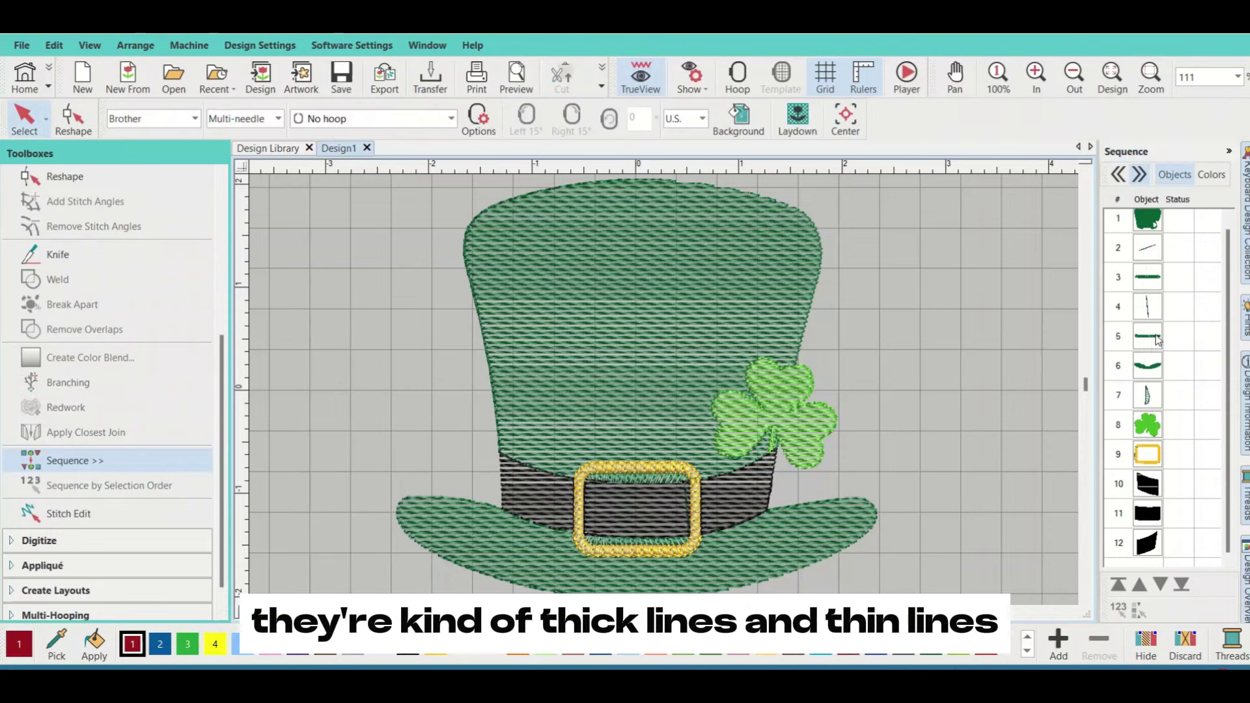
click(1147, 253)
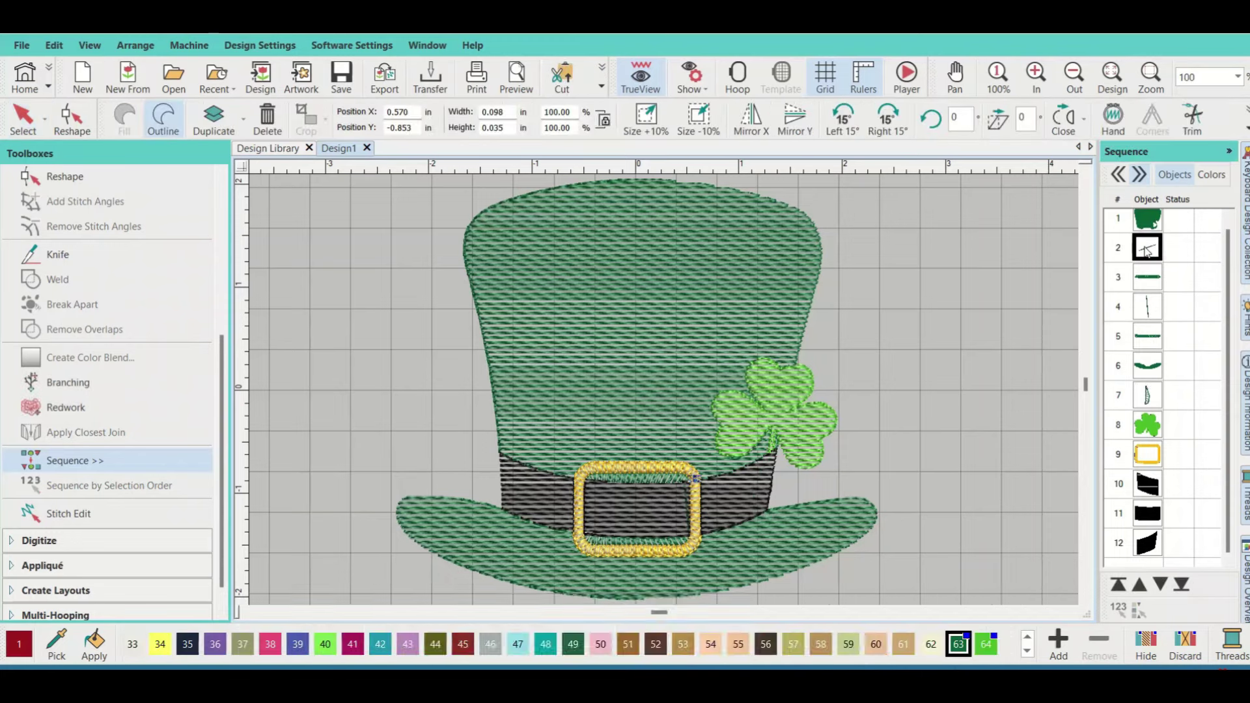
key(Delete)
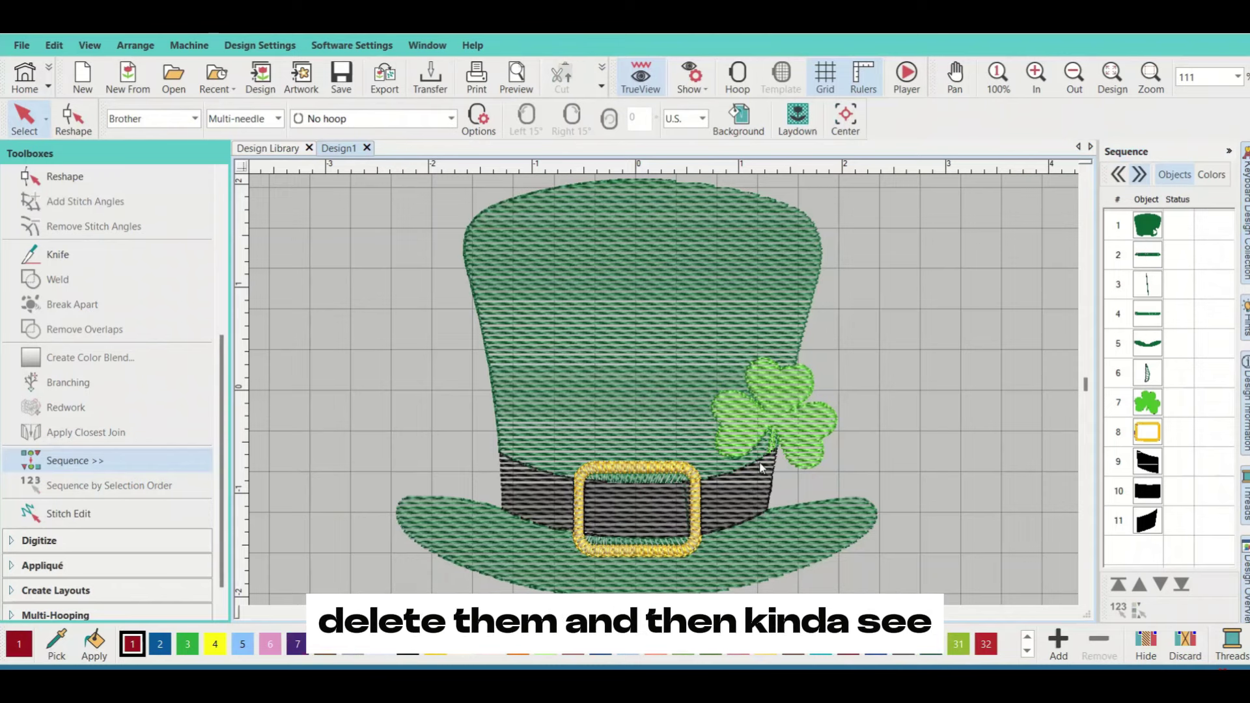
Step: Check the buckle's stitching properties, then select the fifth object in the sequence
click(648, 481)
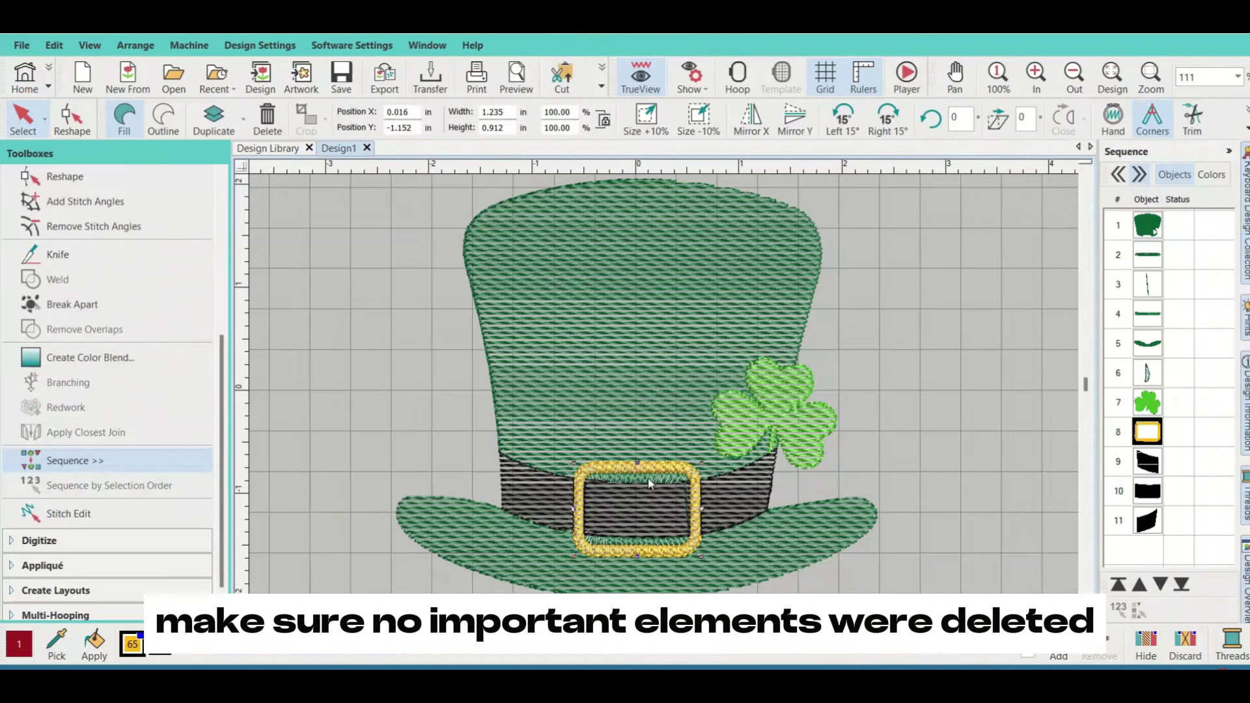
double_click(648, 482)
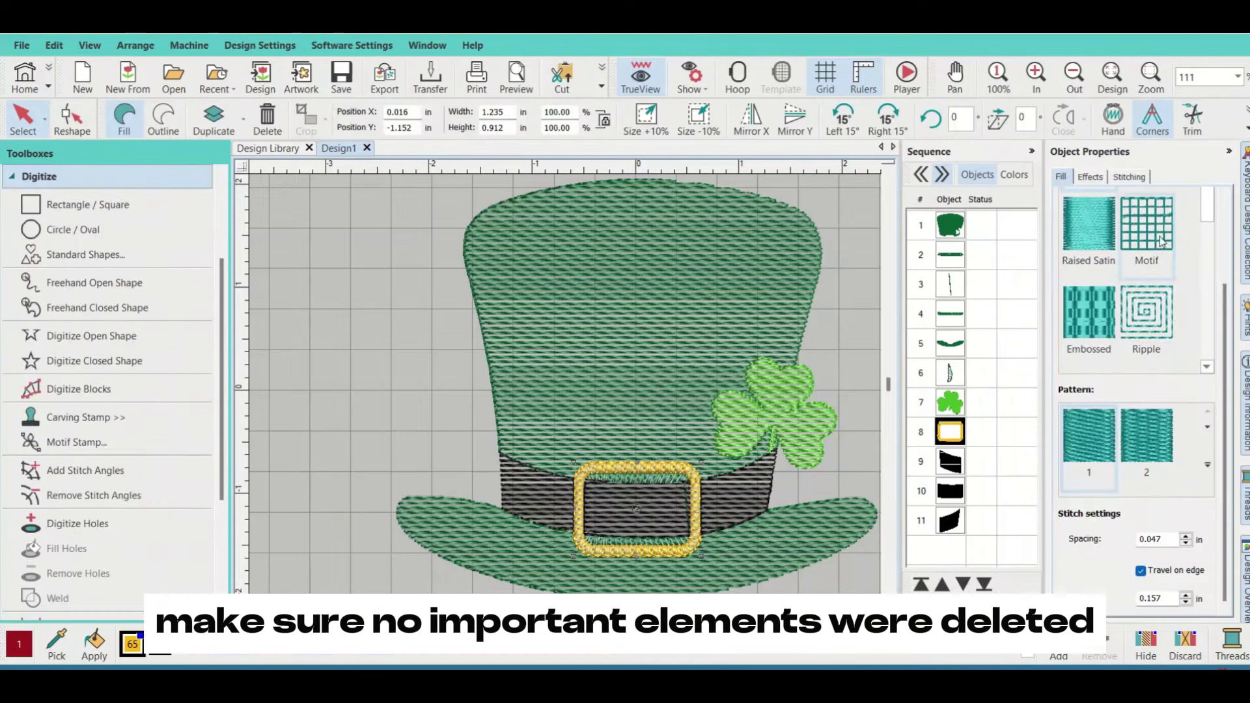
click(1128, 176)
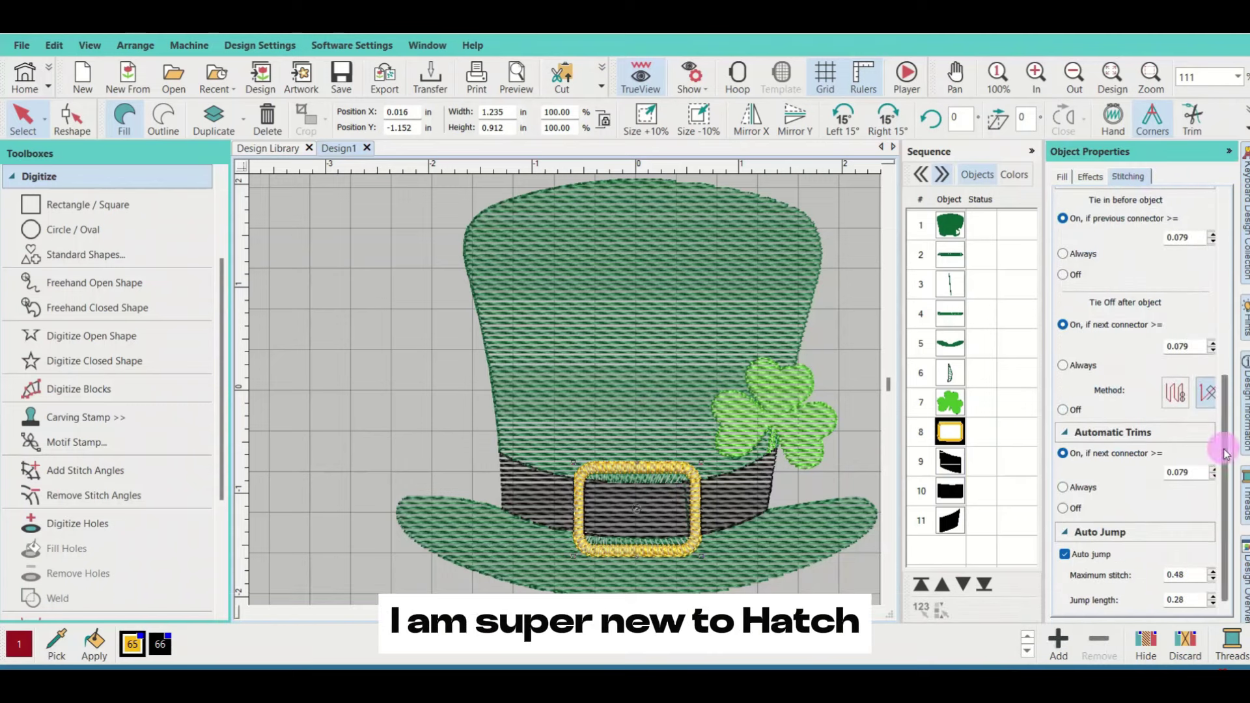
mouse_move(1220, 447)
mouse_down()
mouse_move(1223, 306)
mouse_move(1239, 329)
mouse_move(1244, 445)
mouse_up()
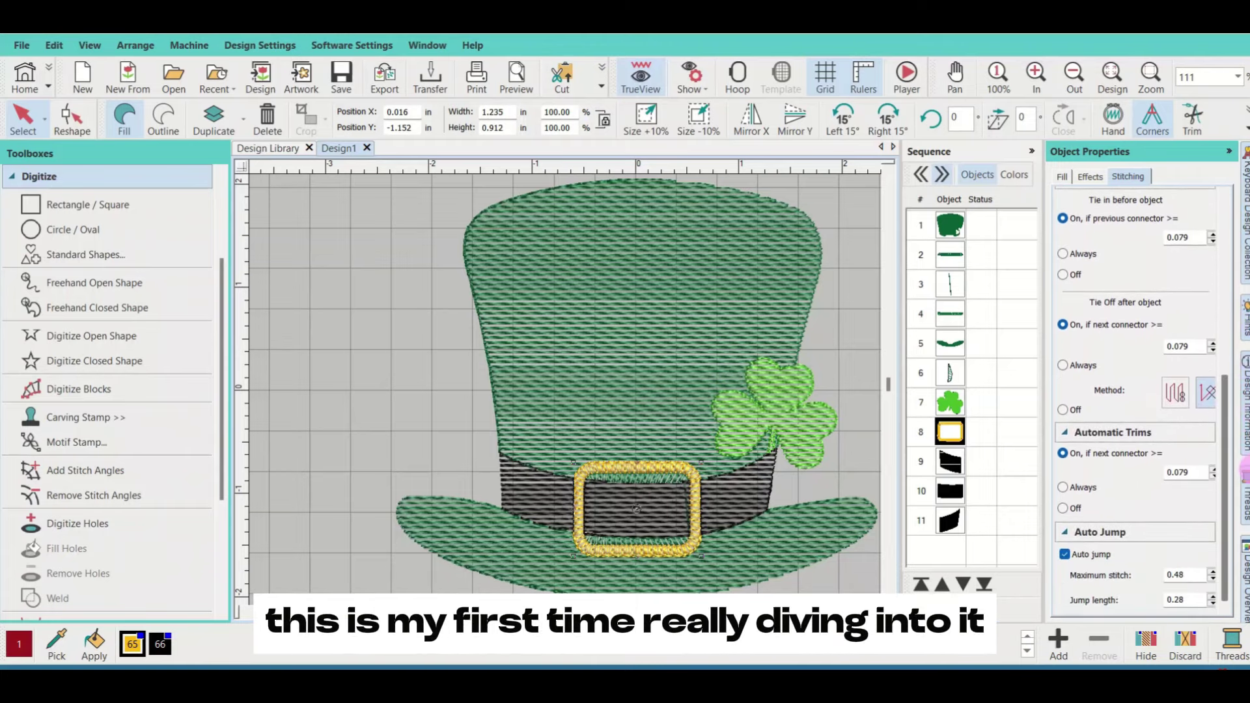
key(Escape)
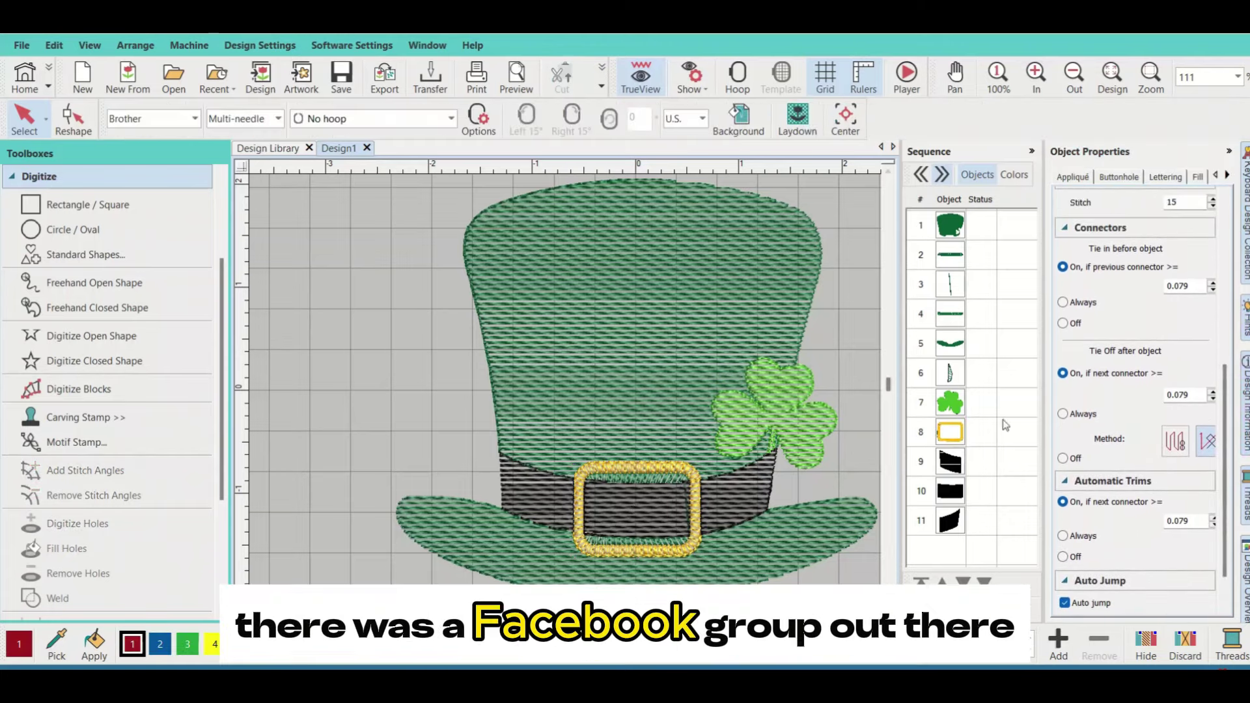
click(950, 343)
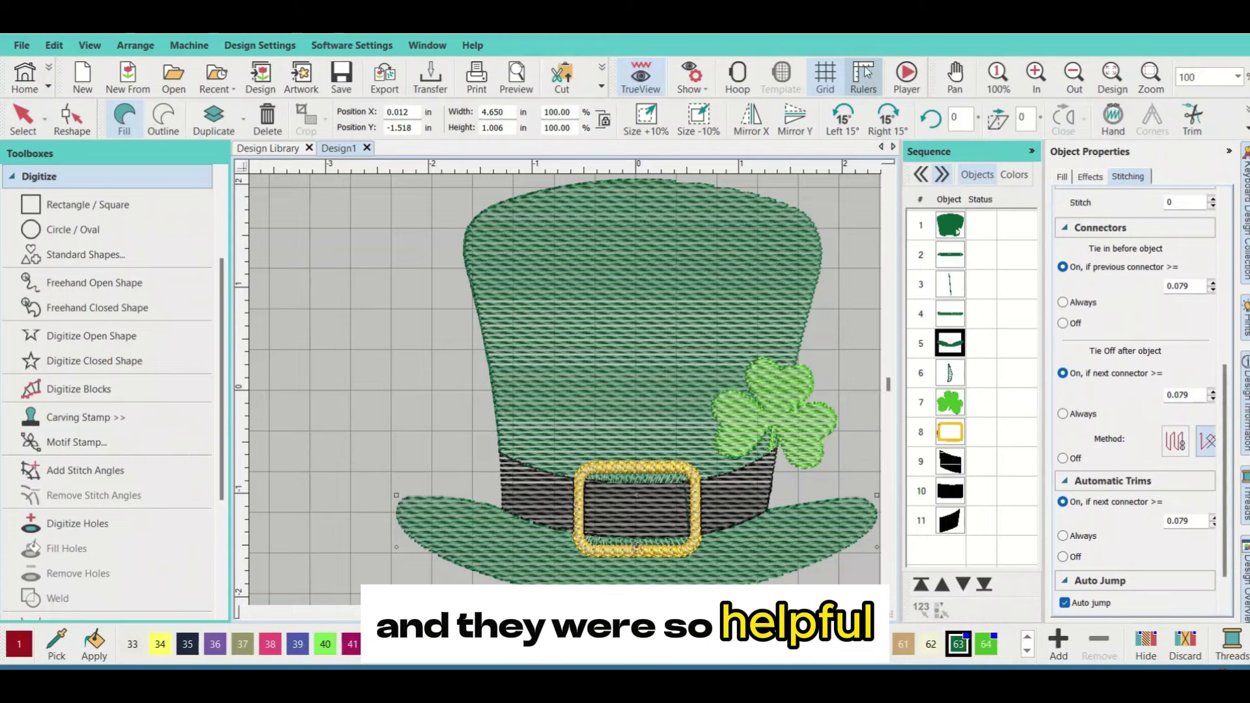